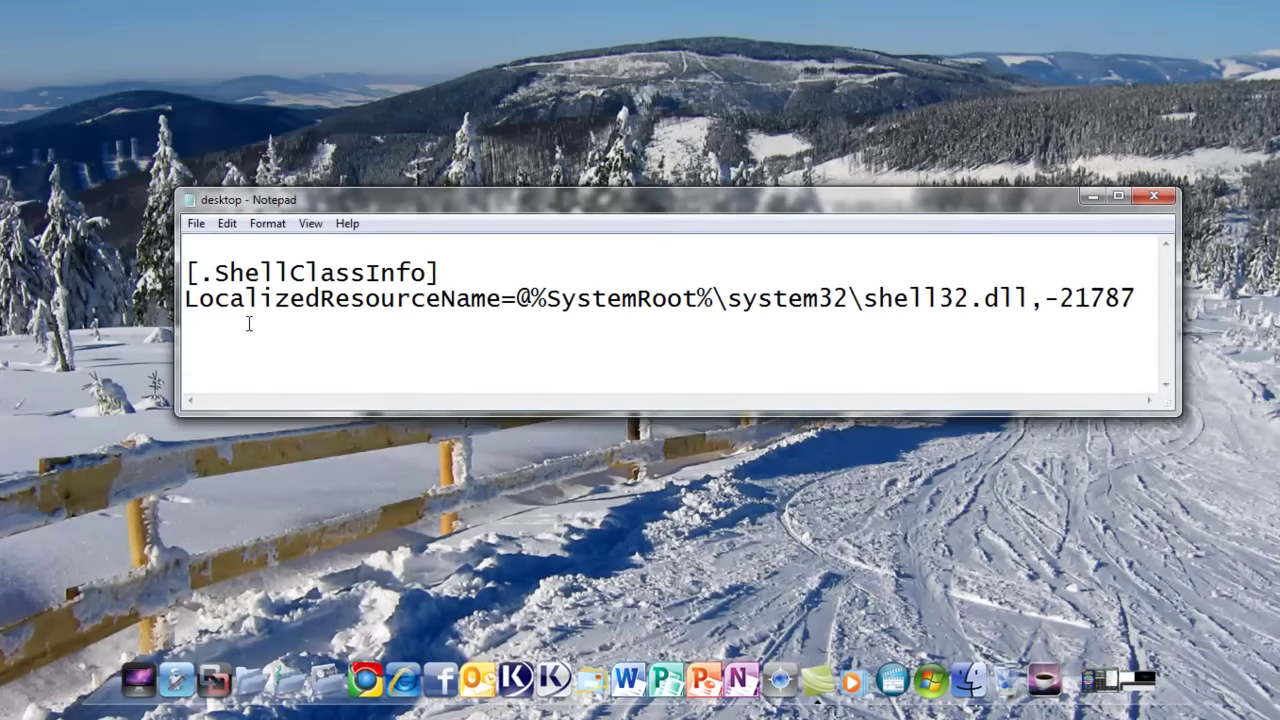
Copy the full Startup folder path from the Save As dialog of the desktop file
click(196, 223)
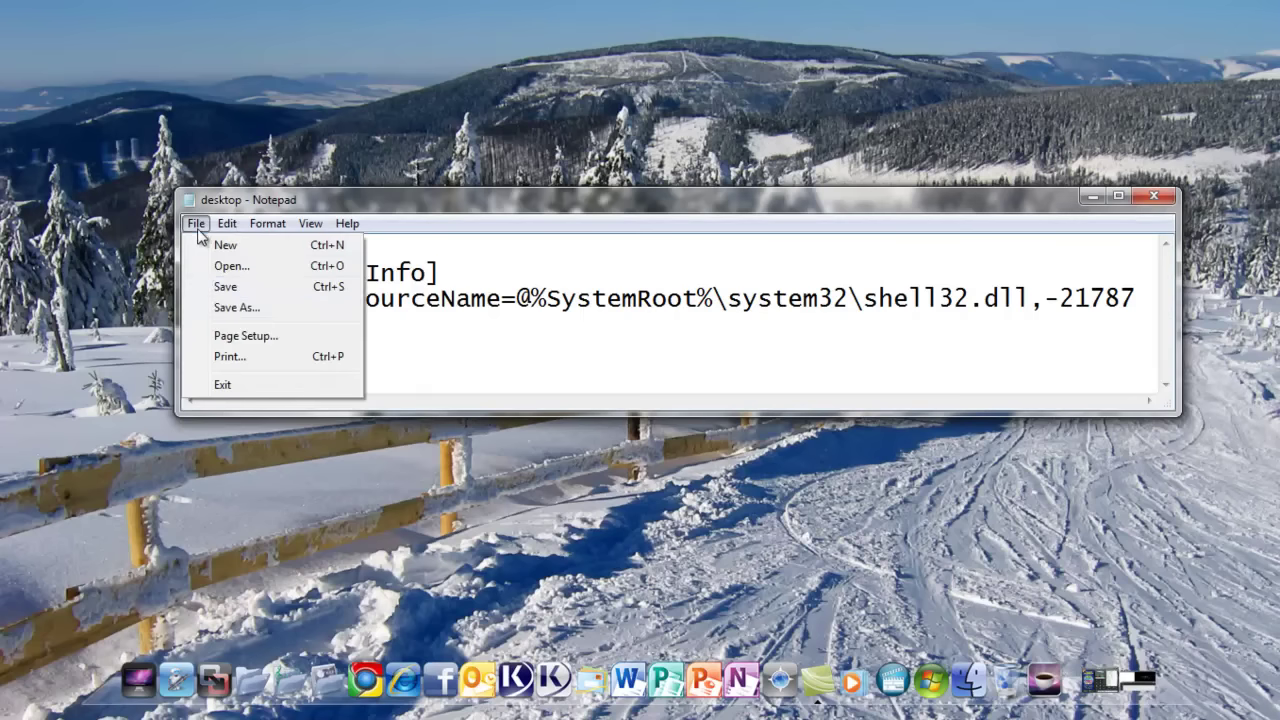
click(234, 310)
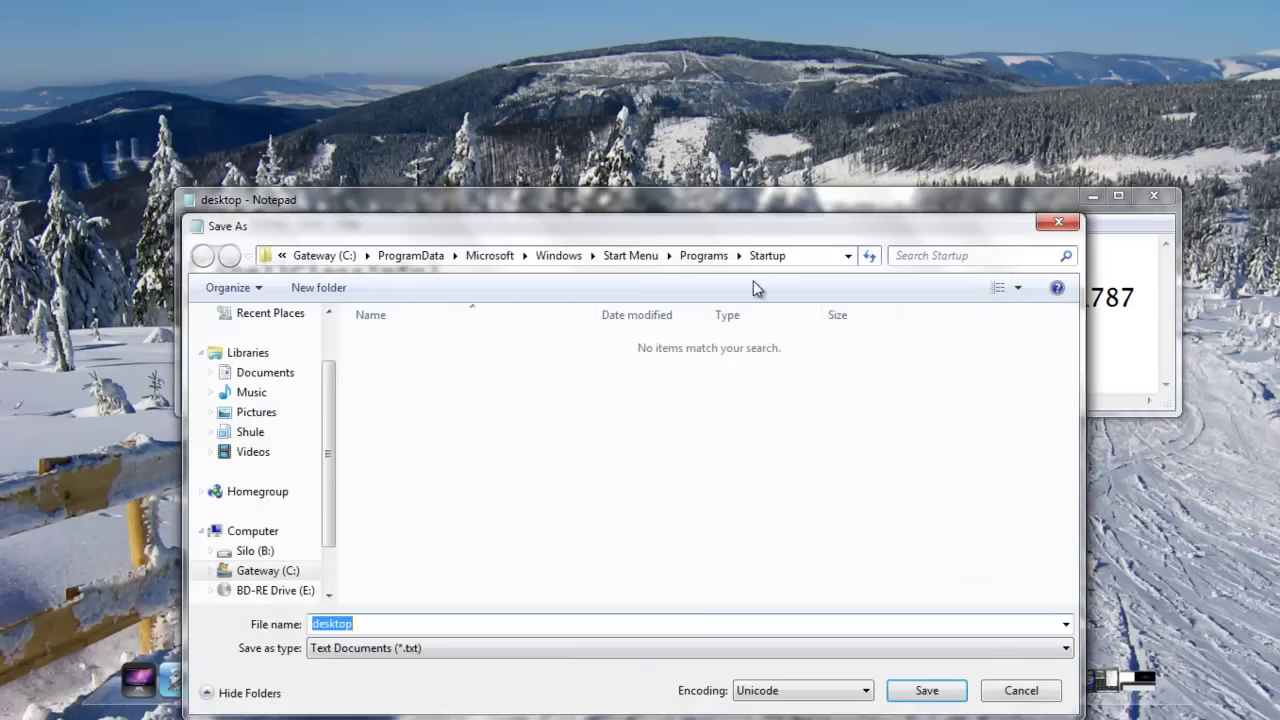
click(792, 254)
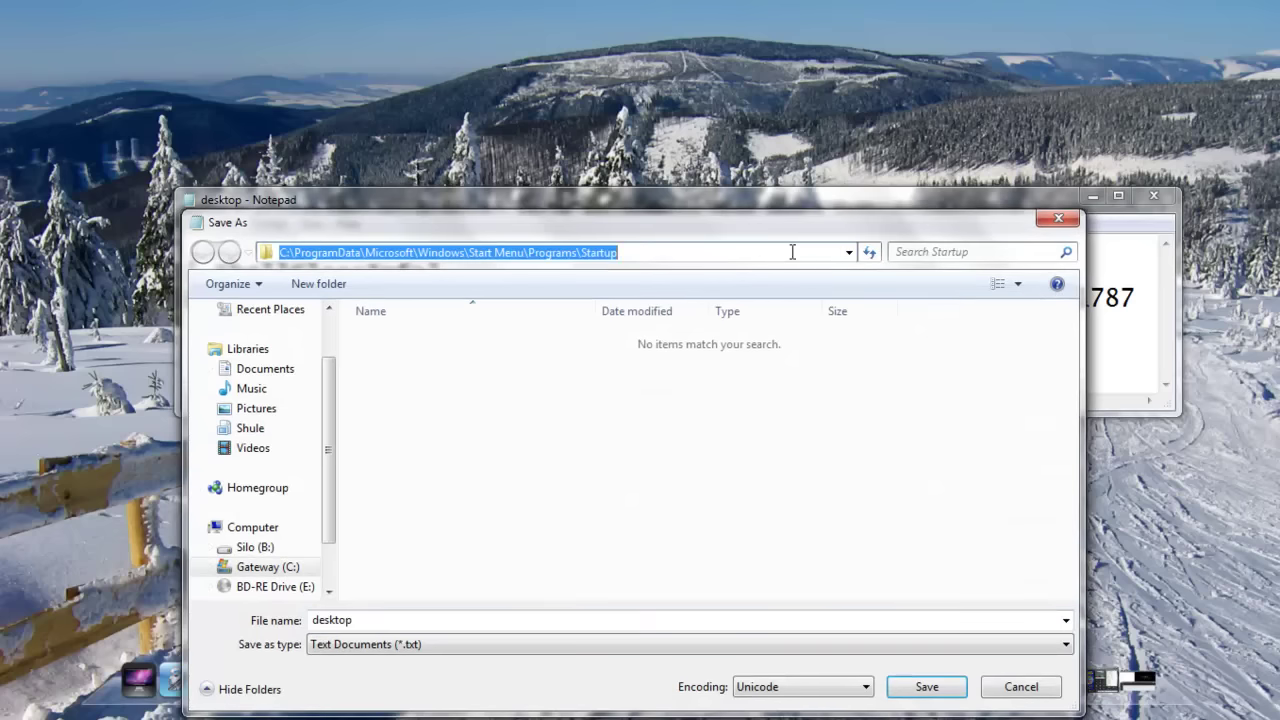
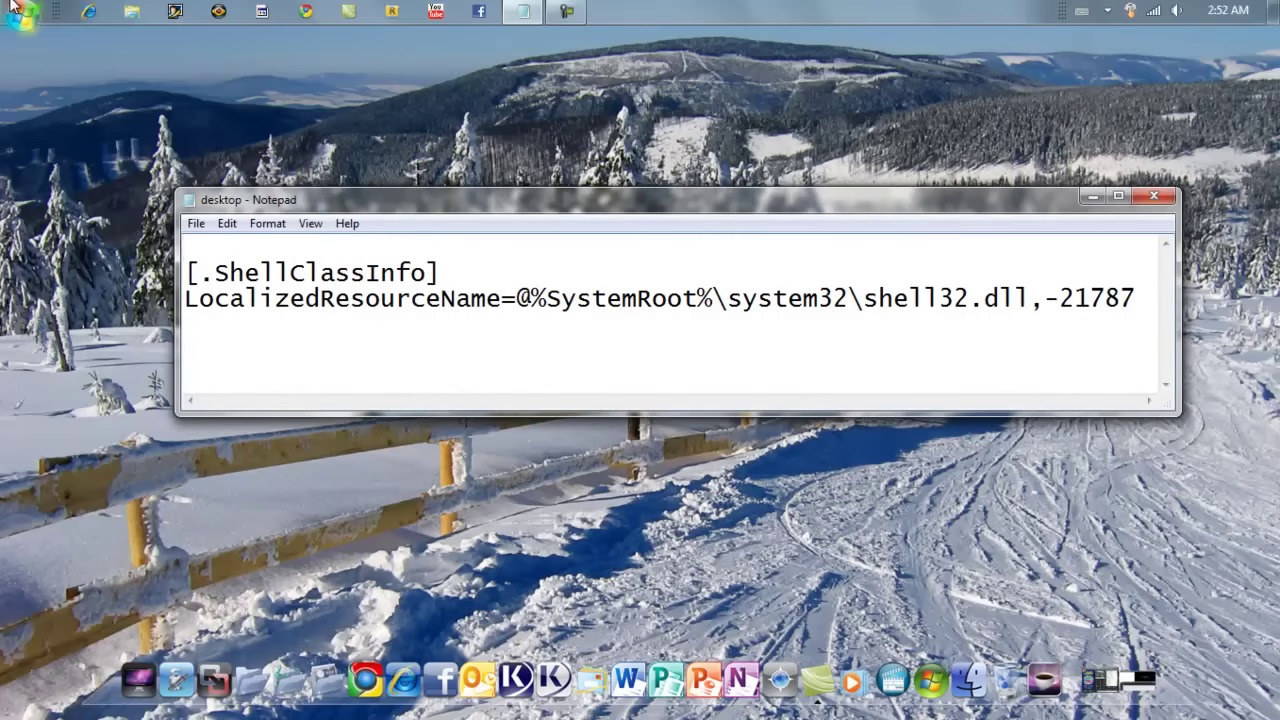
Search Windows for the copied Startup path and open the Startup folder that matches it
click(30, 12)
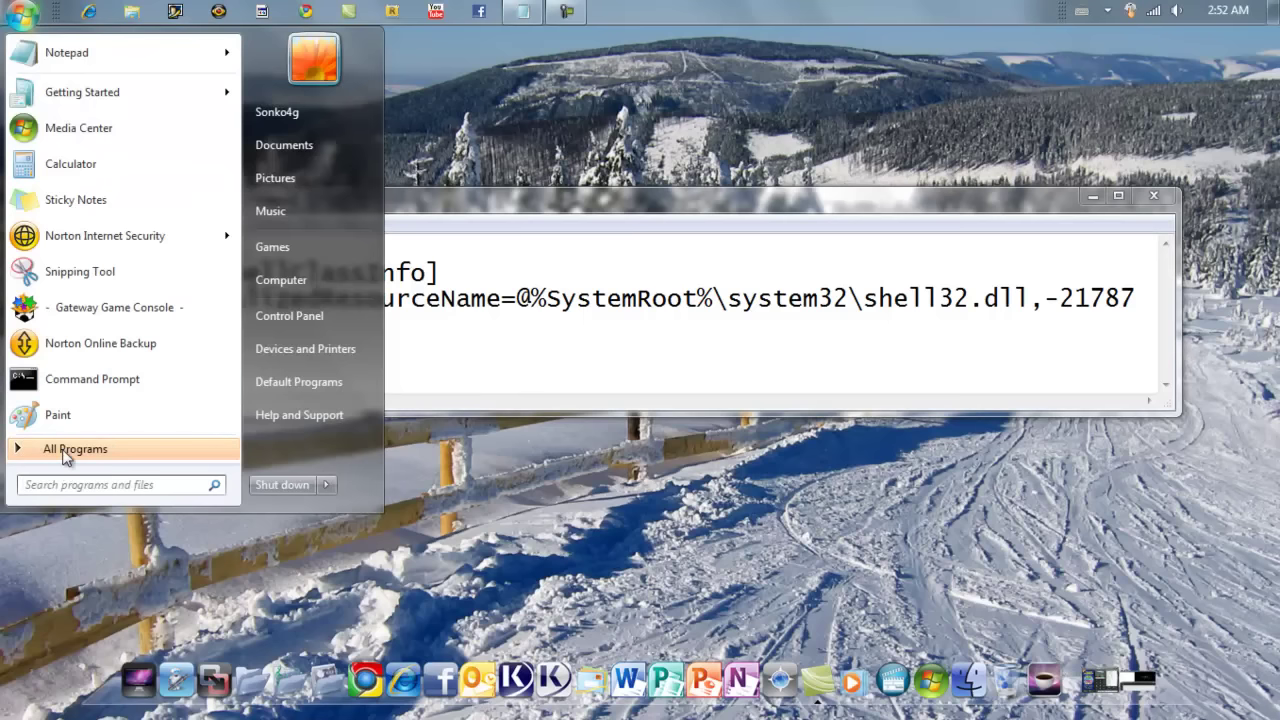
right_click(46, 490)
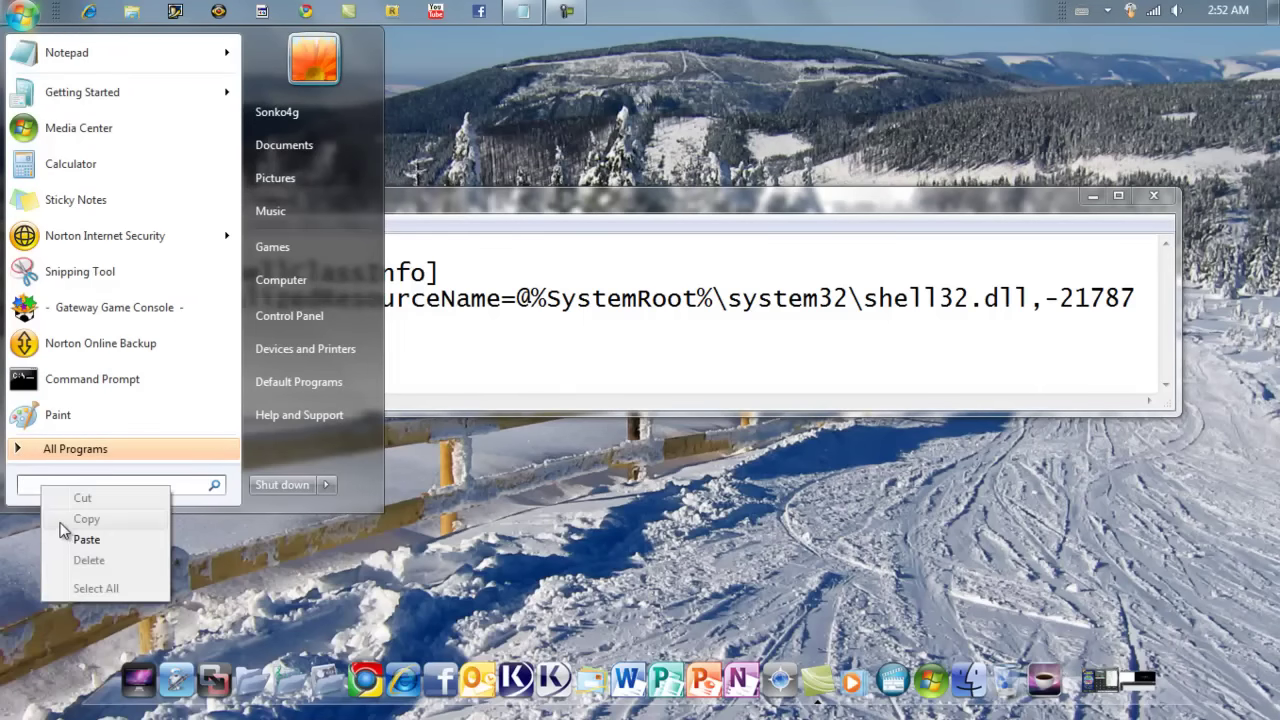
click(87, 540)
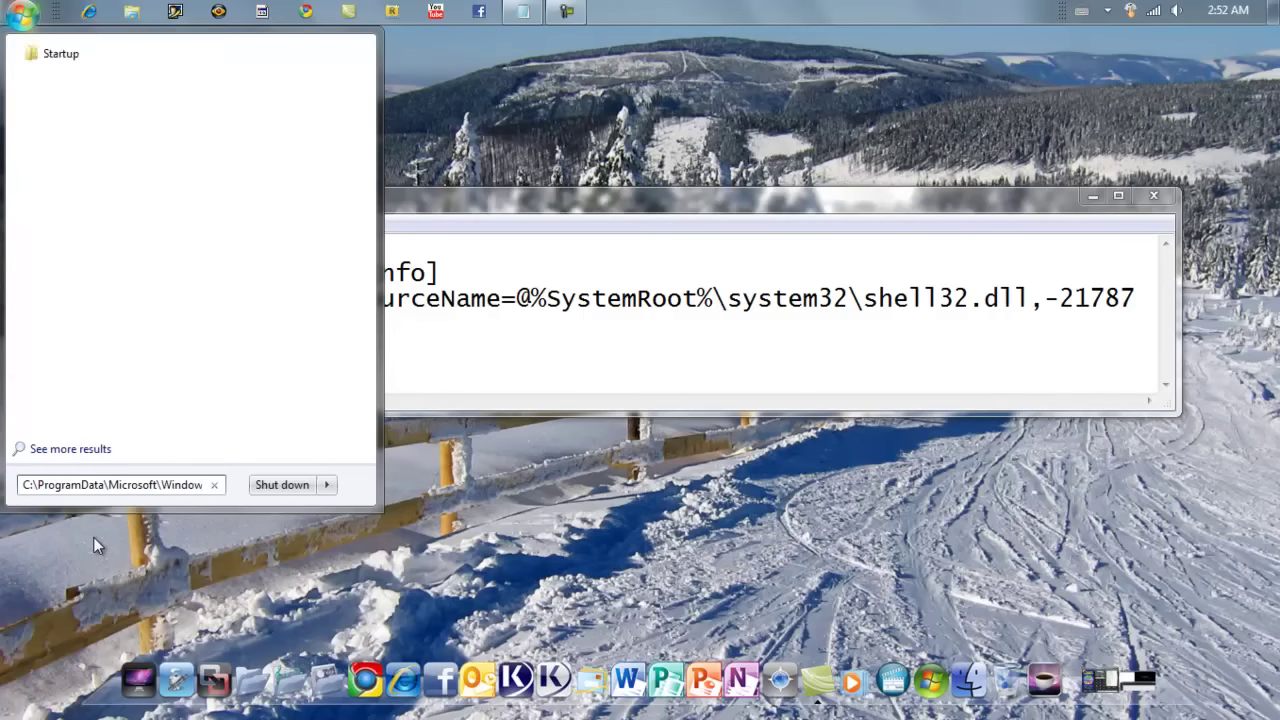
click(71, 62)
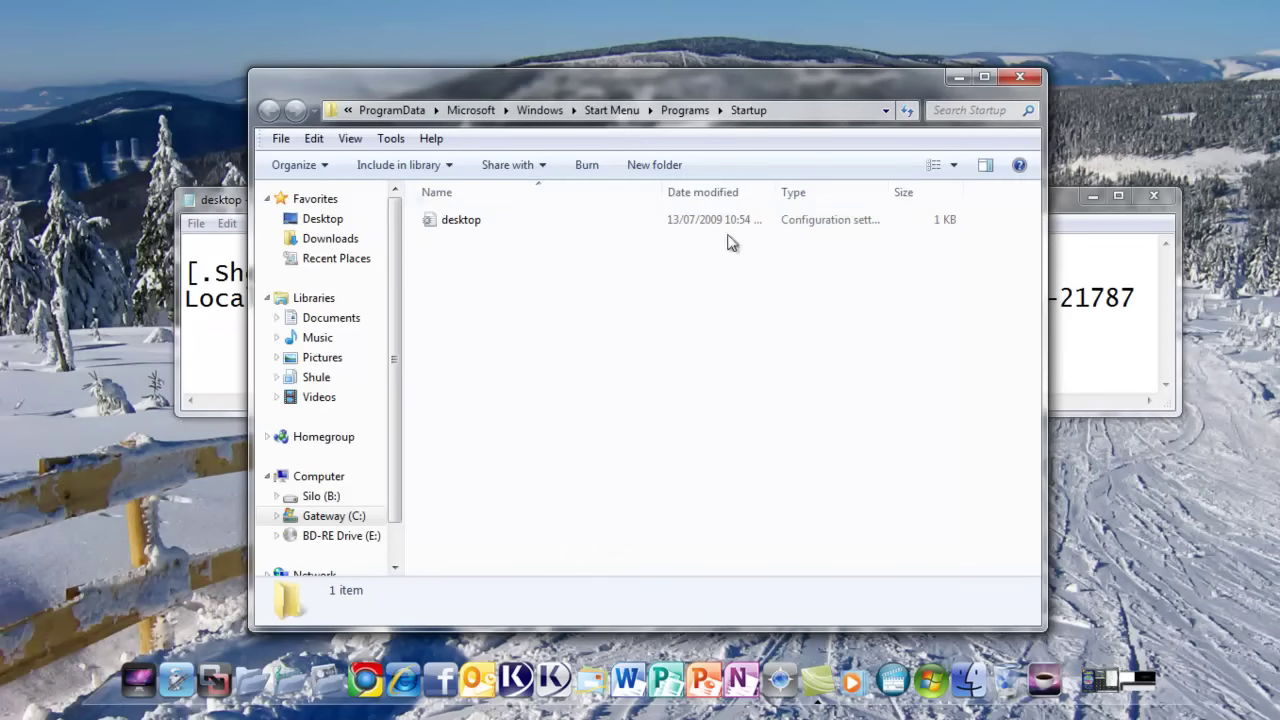
Go up to the Programs folder to locate the Startup folder, and open it again
click(746, 112)
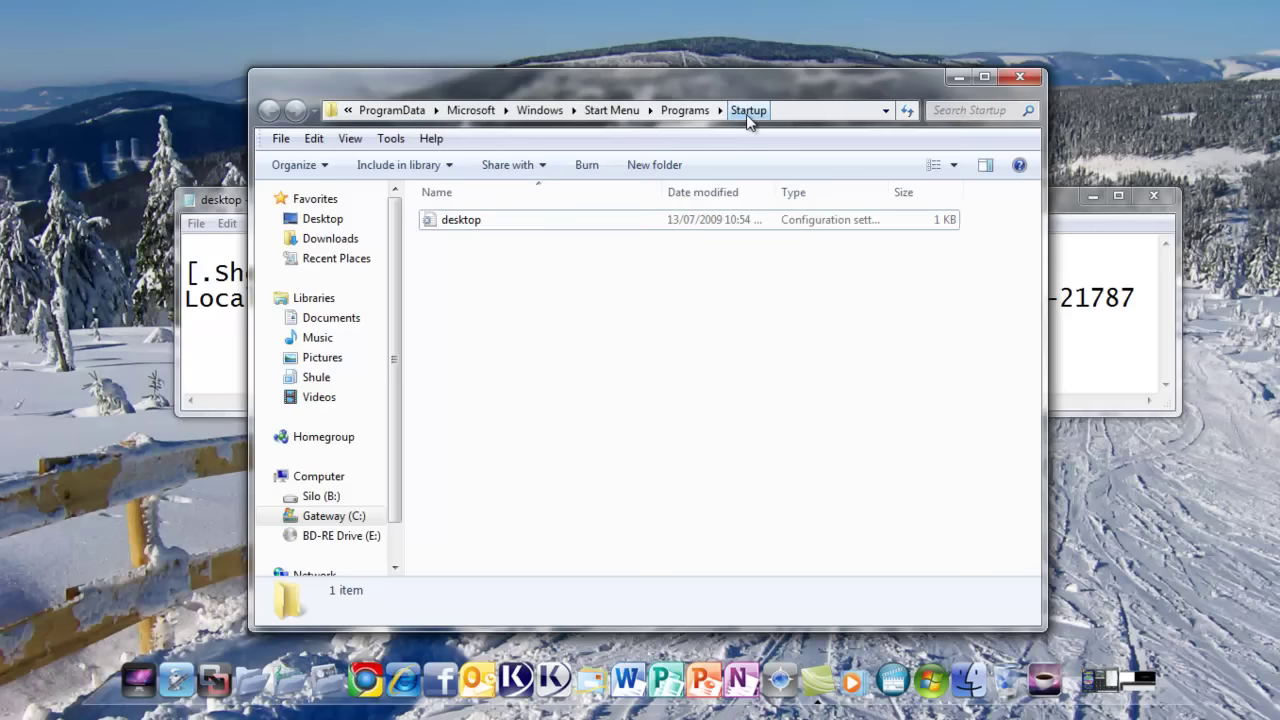
click(684, 110)
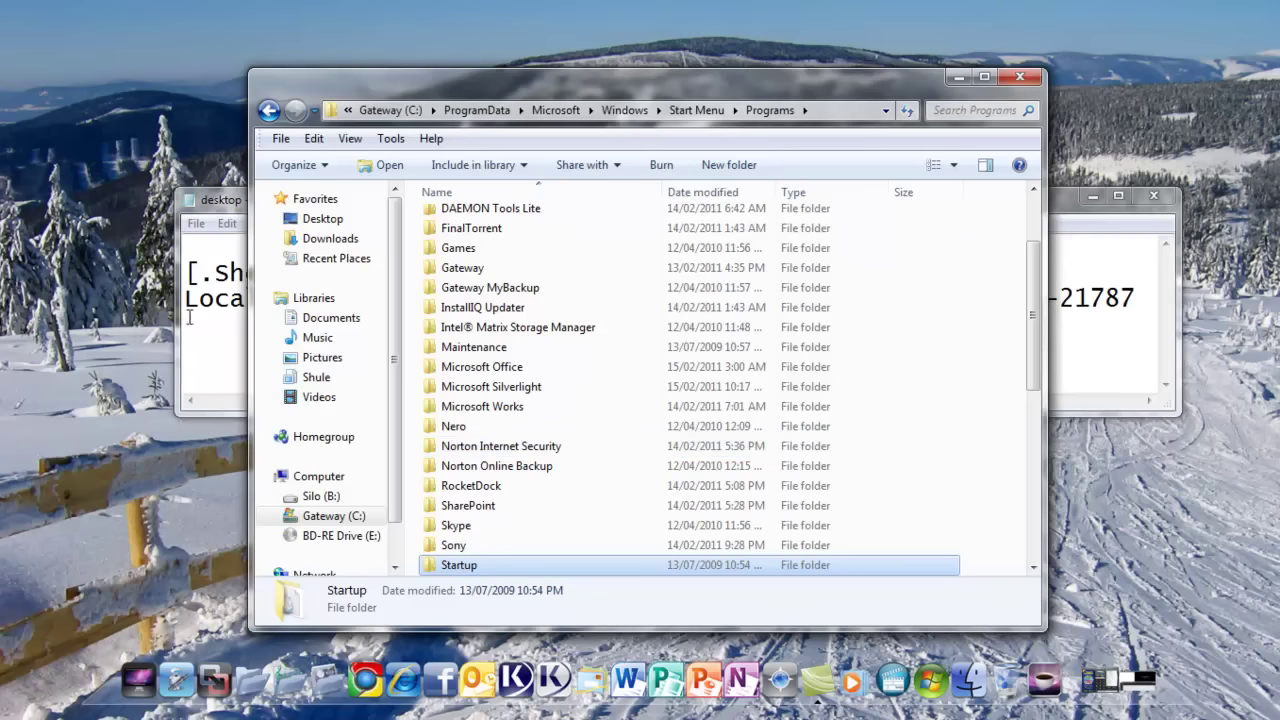
click(478, 567)
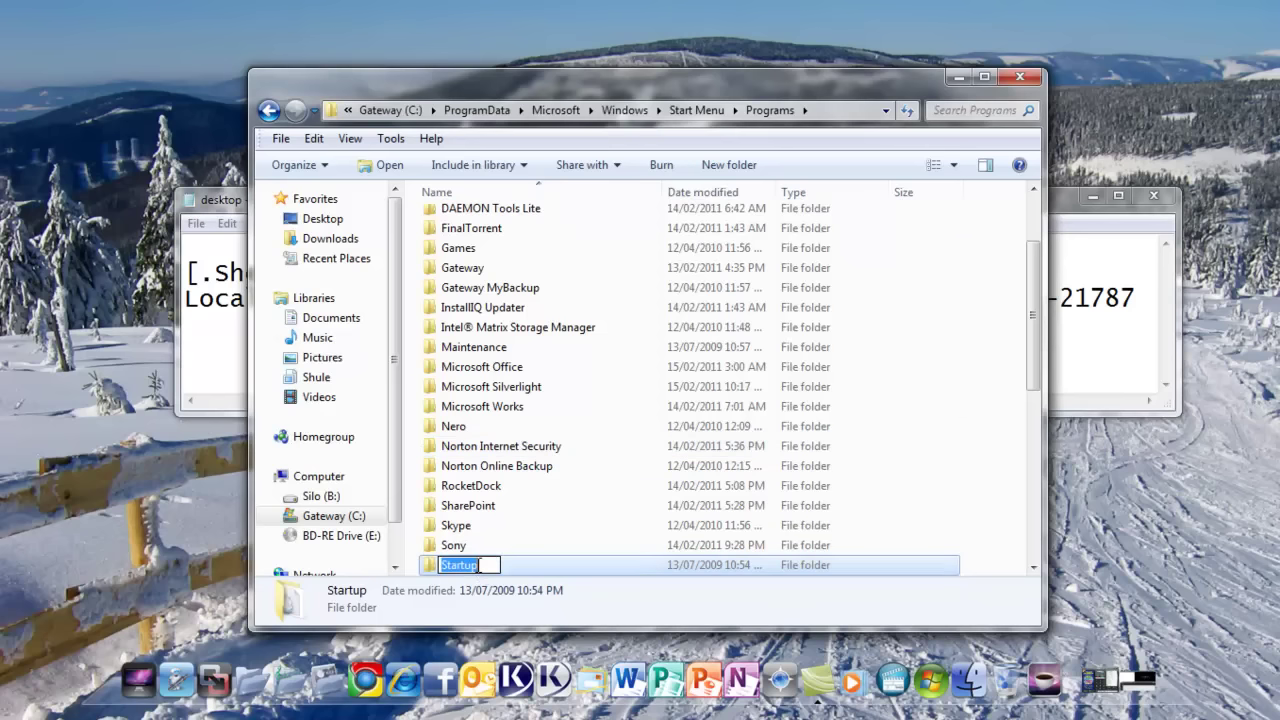
double_click(584, 564)
Delete the desktop configuration settings file from the Startup folder, sending it to the Recycle Bin
click(460, 224)
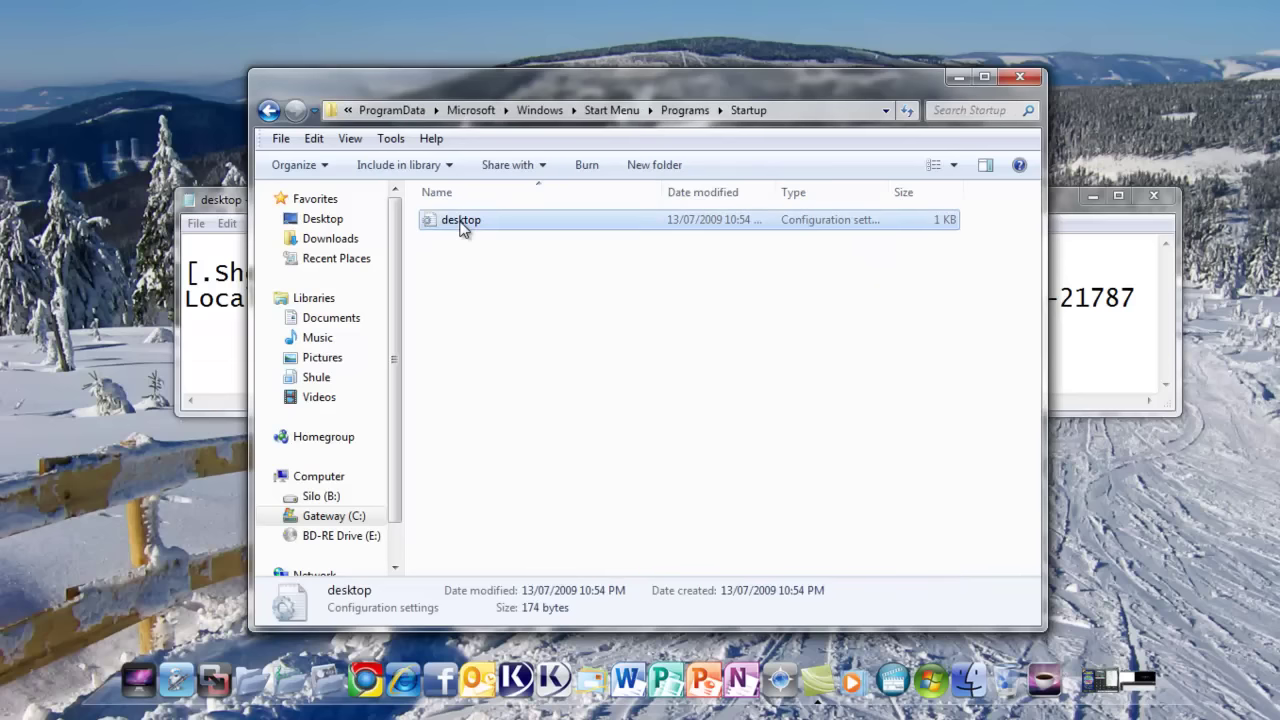
right_click(461, 223)
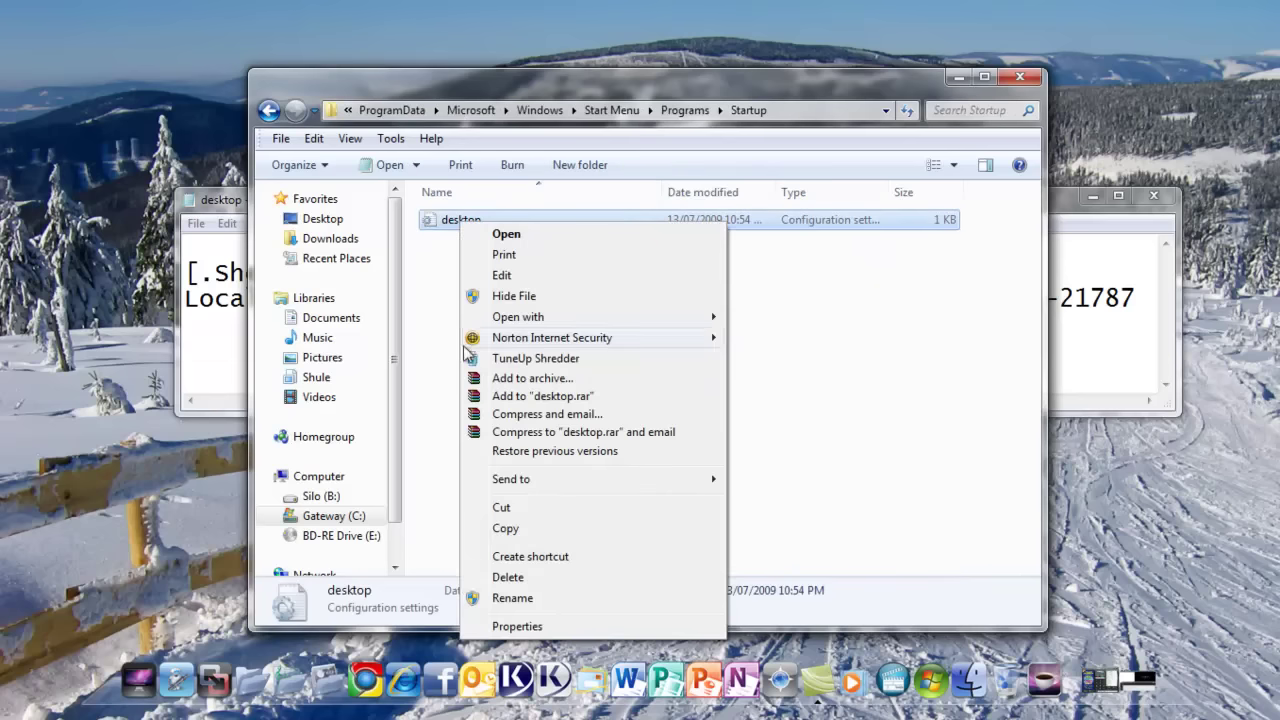
click(510, 578)
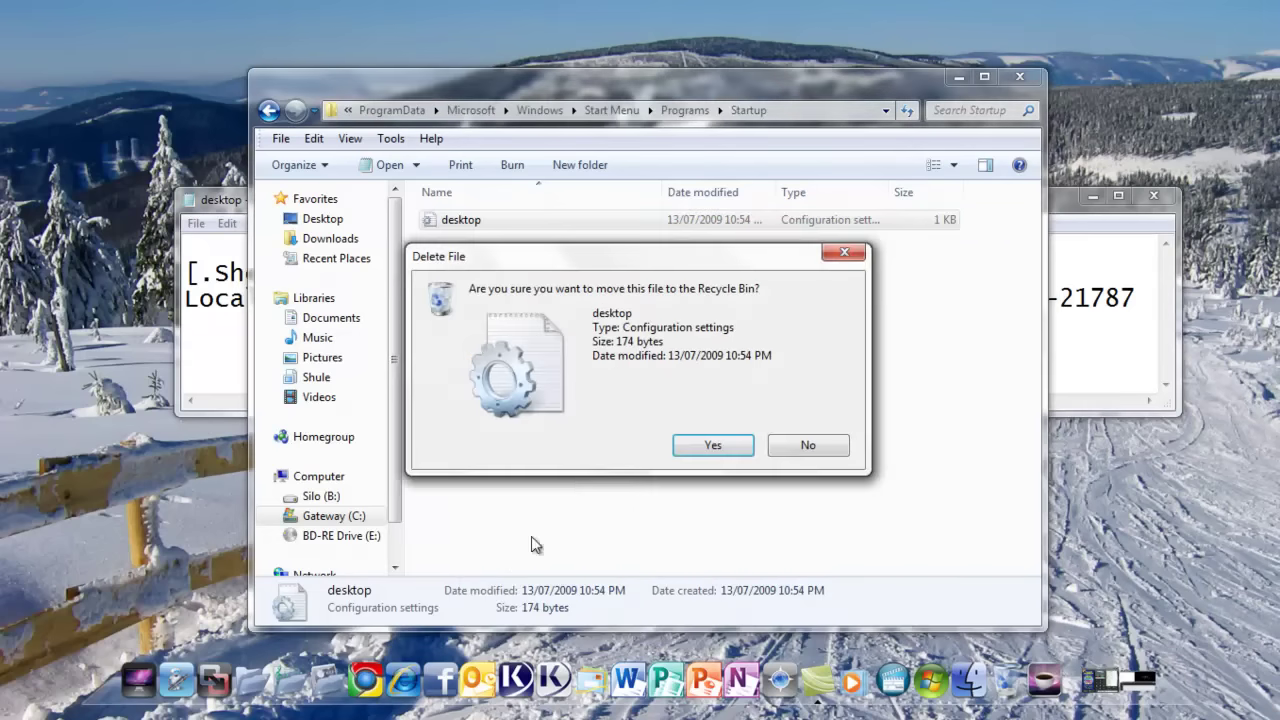
click(716, 449)
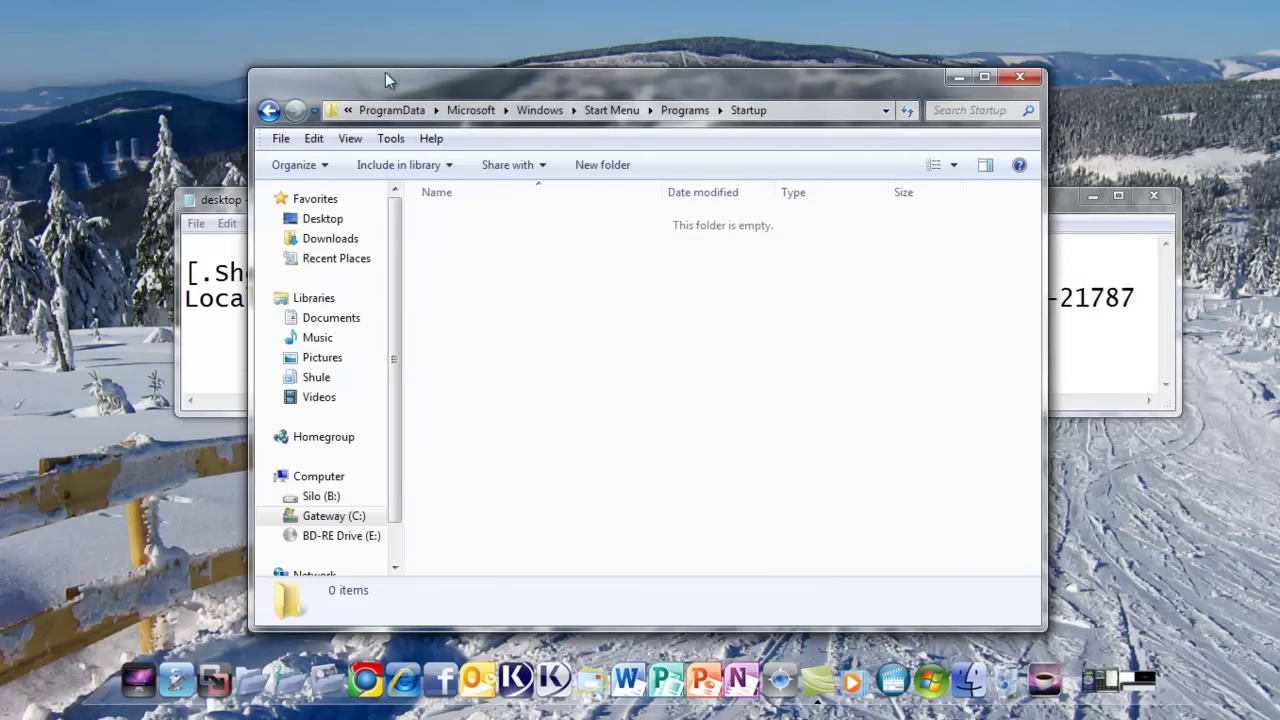
Revisit the Programs and Startup folders, and go up through ProgramData to the Gateway (C:) drive
click(270, 111)
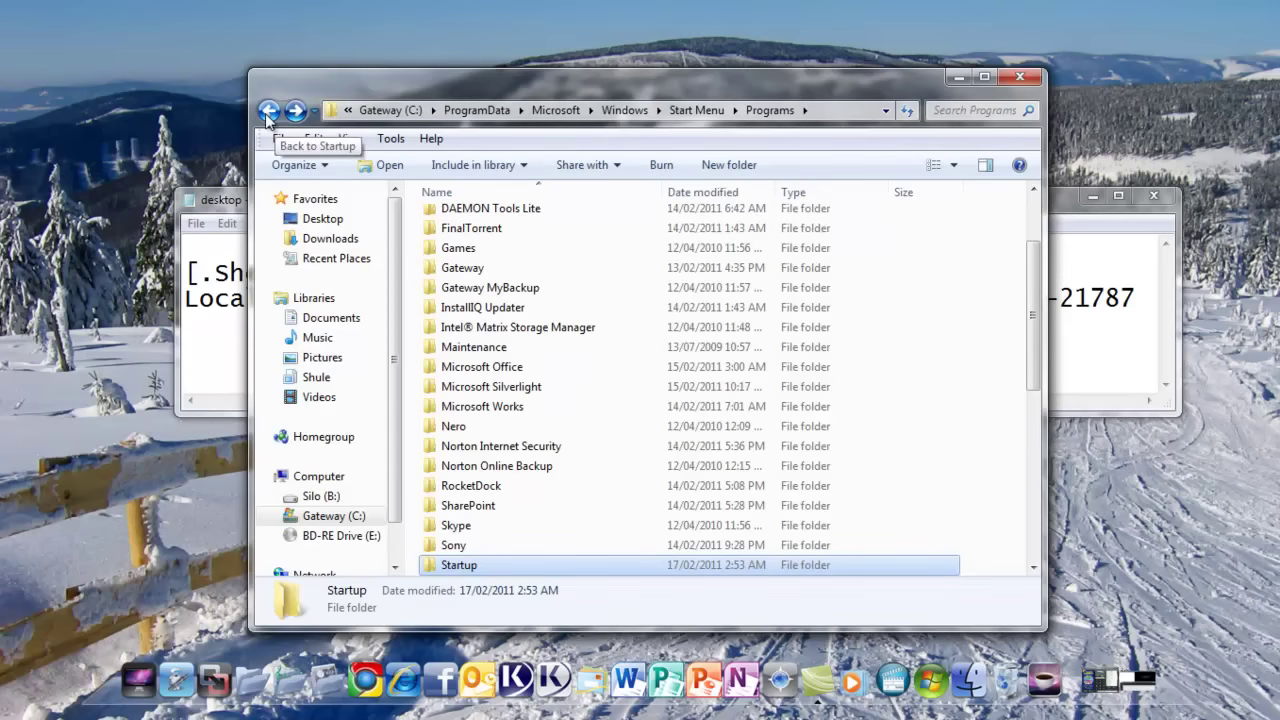
click(267, 112)
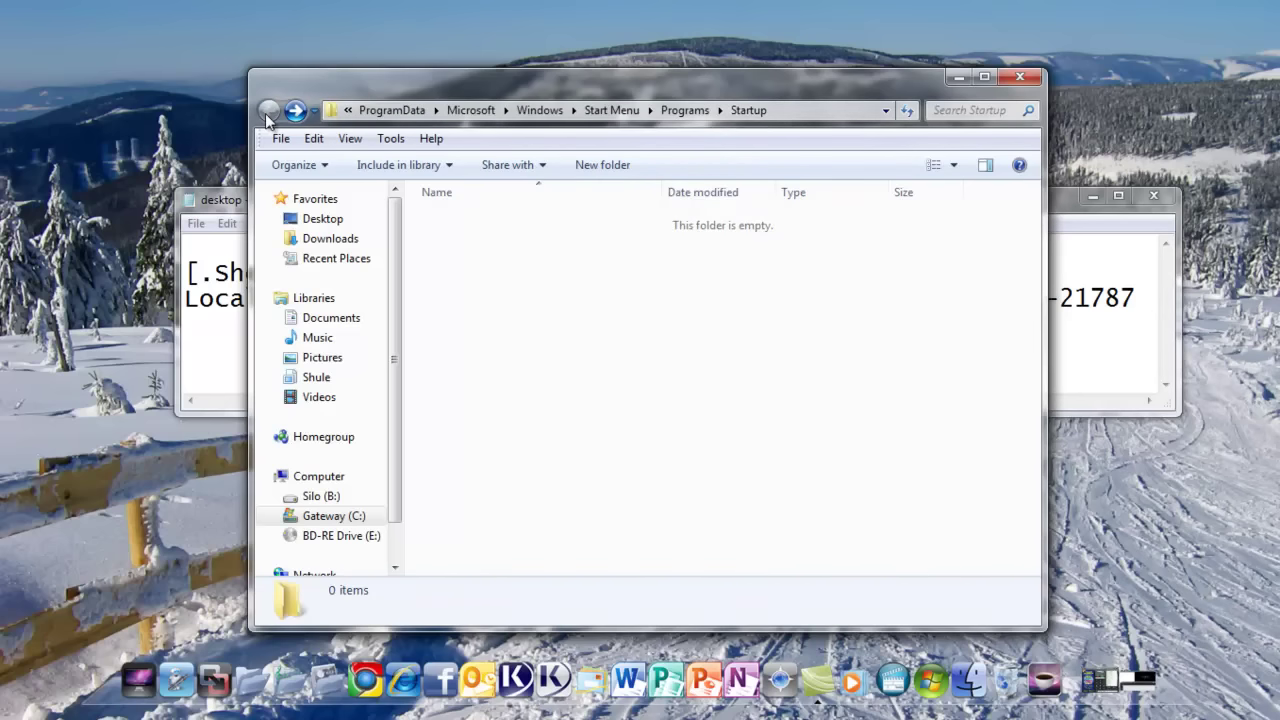
click(391, 116)
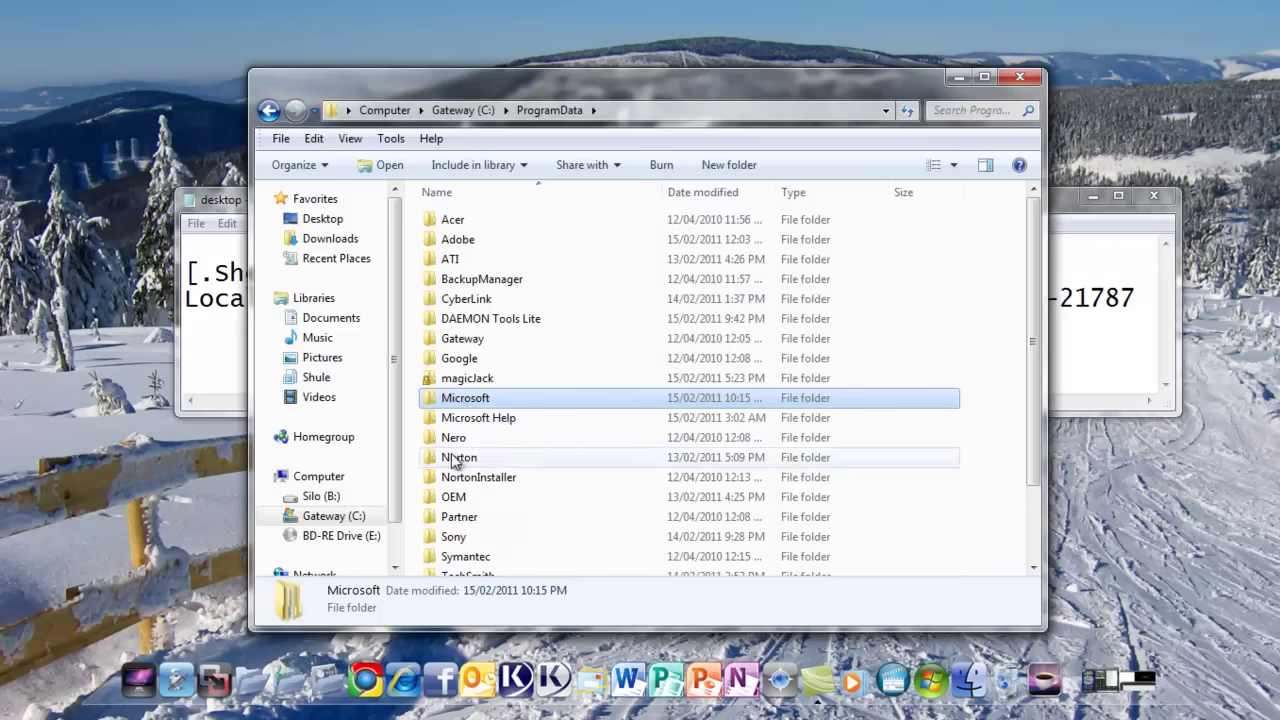
scroll(455, 500, down, 3)
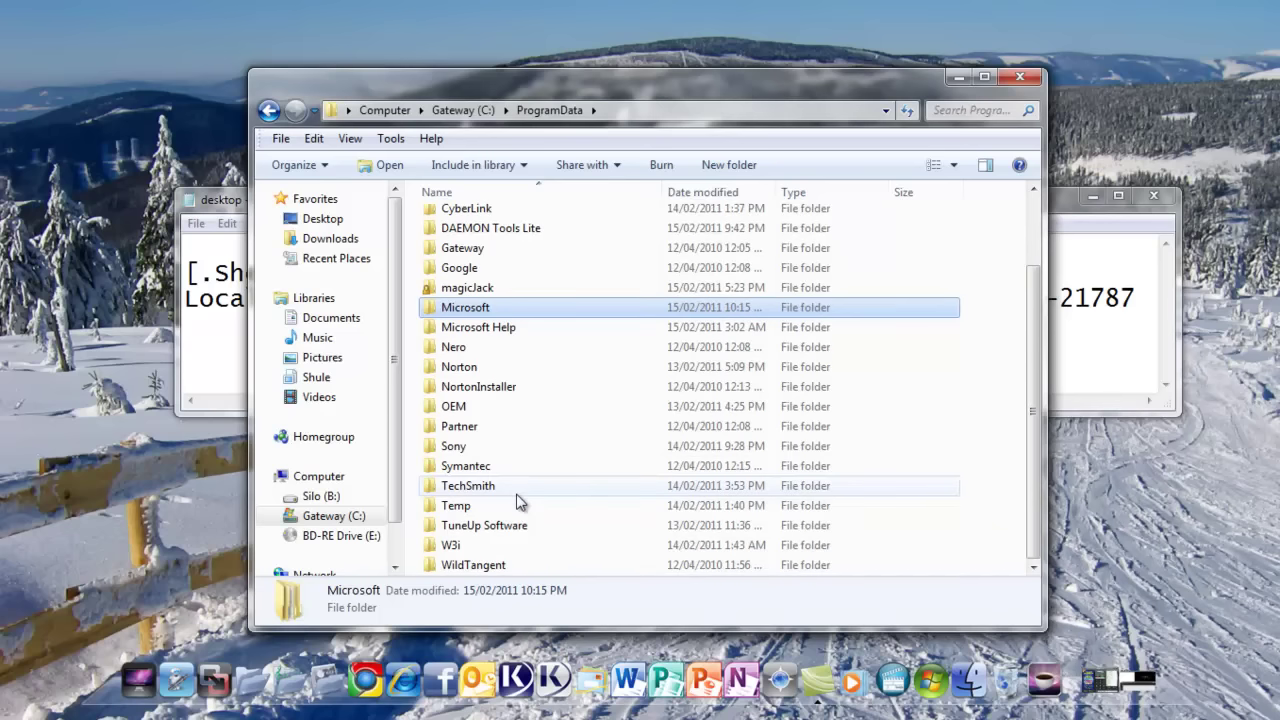
scroll(519, 502, up, 3)
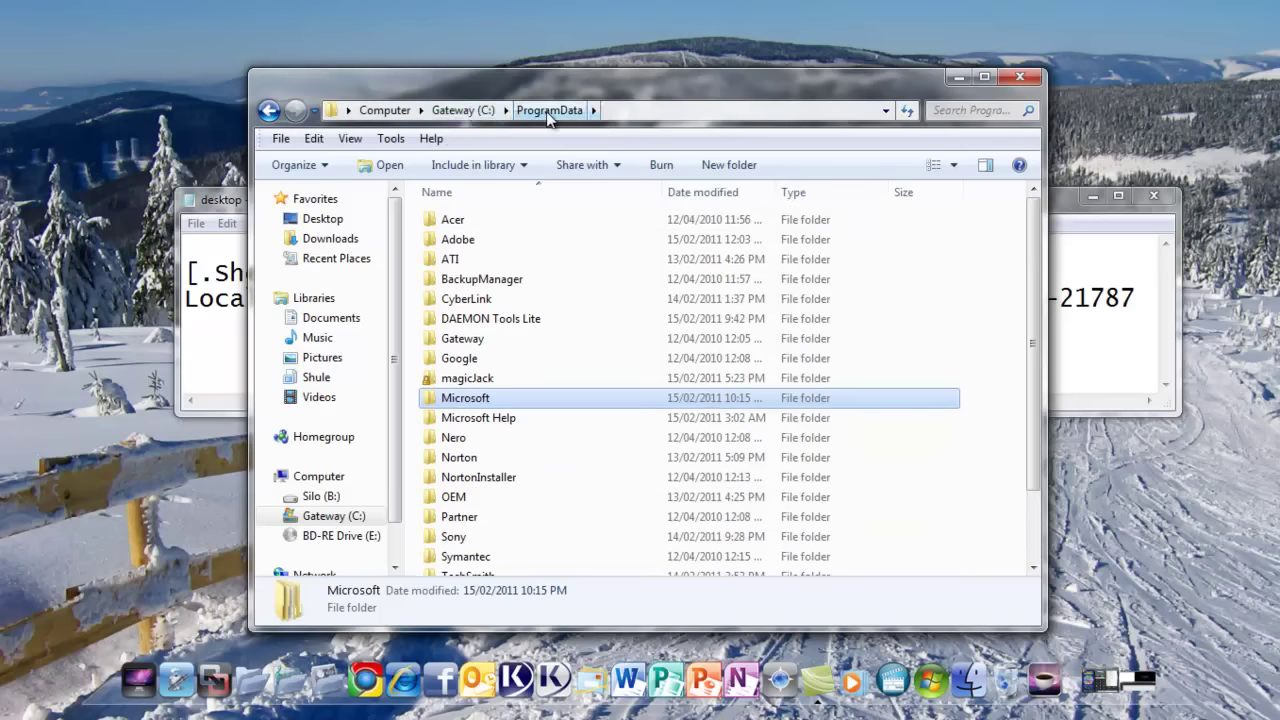
click(448, 112)
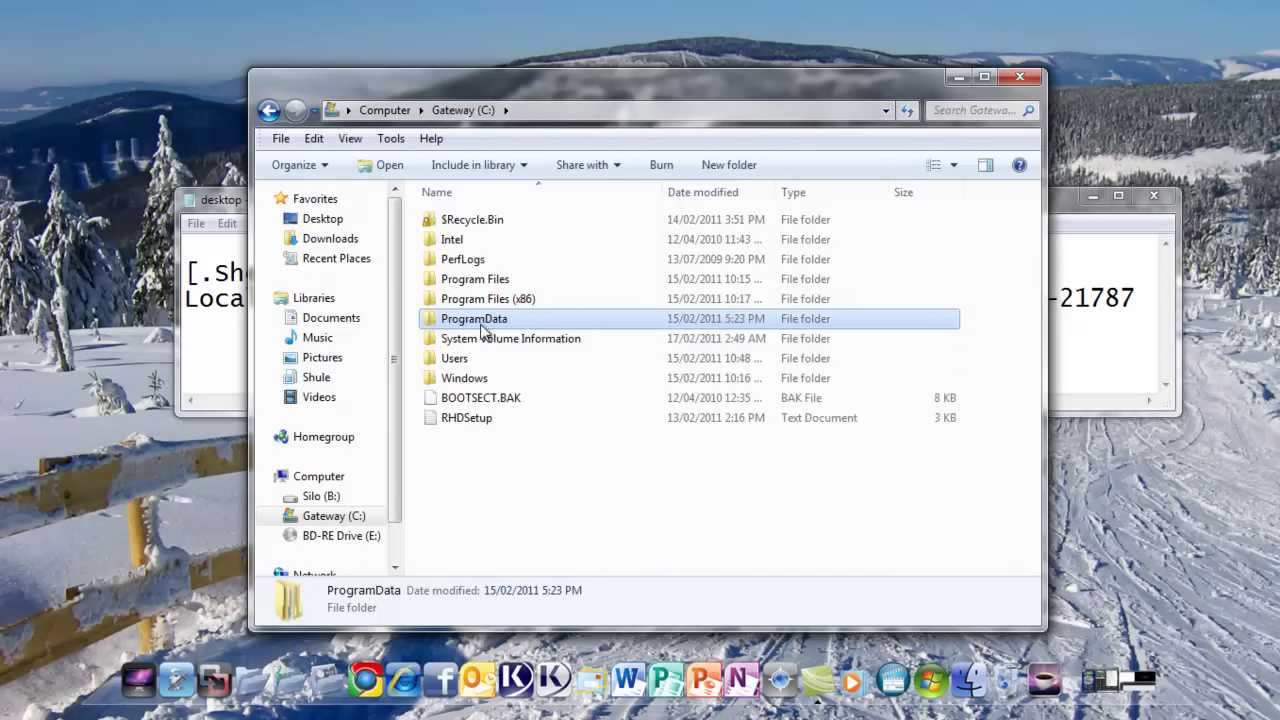
Close the desktop Notepad window and open the Microsoft folder inside ProgramData on the C: drive
mouse_move(481, 330)
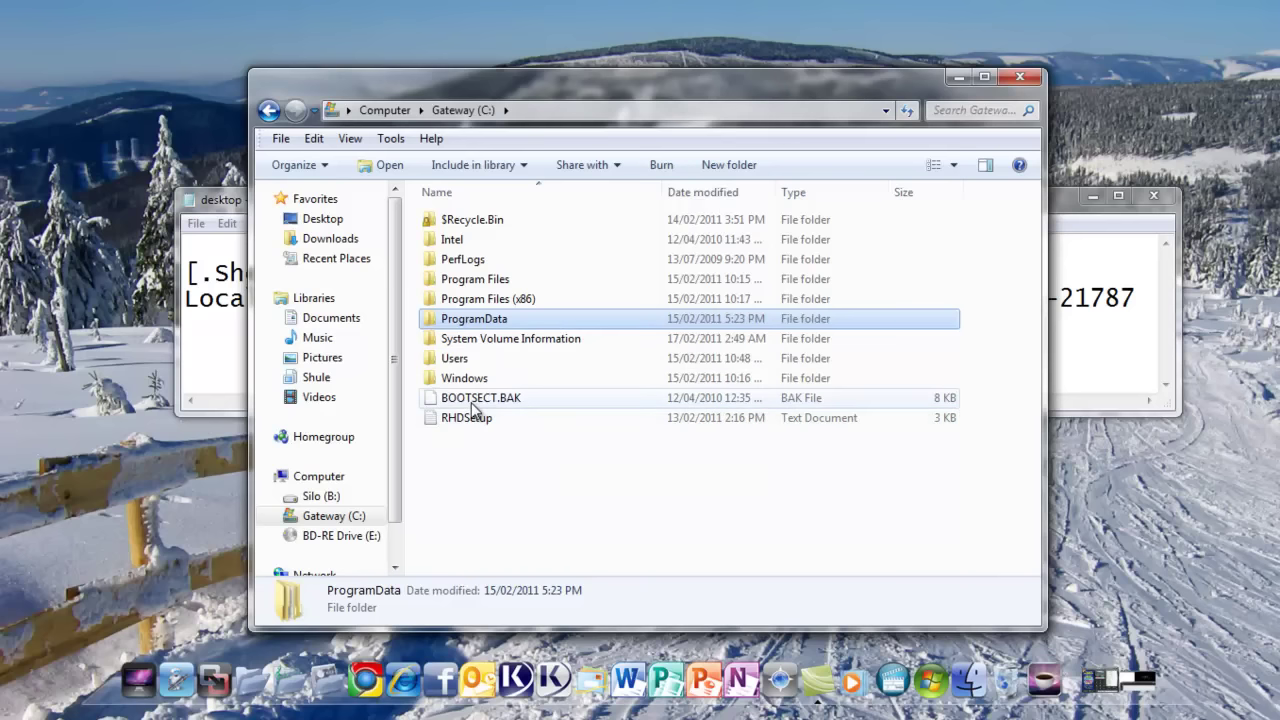
click(1153, 196)
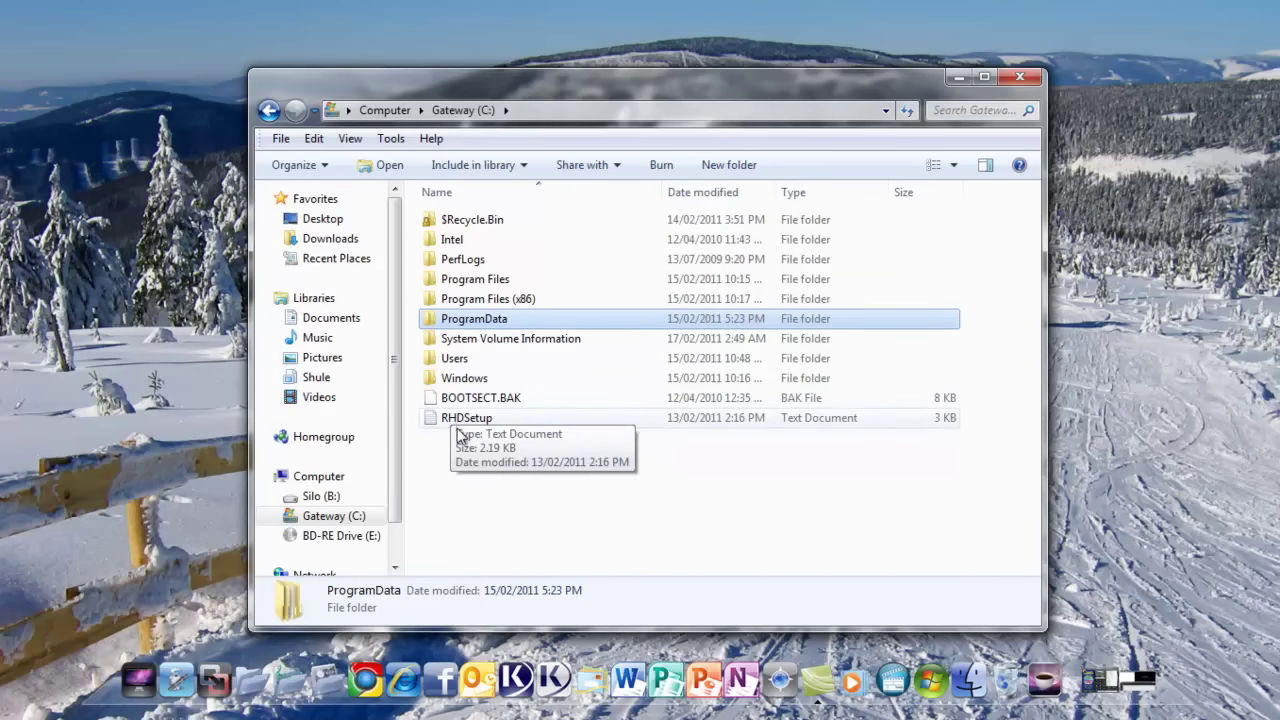
double_click(483, 318)
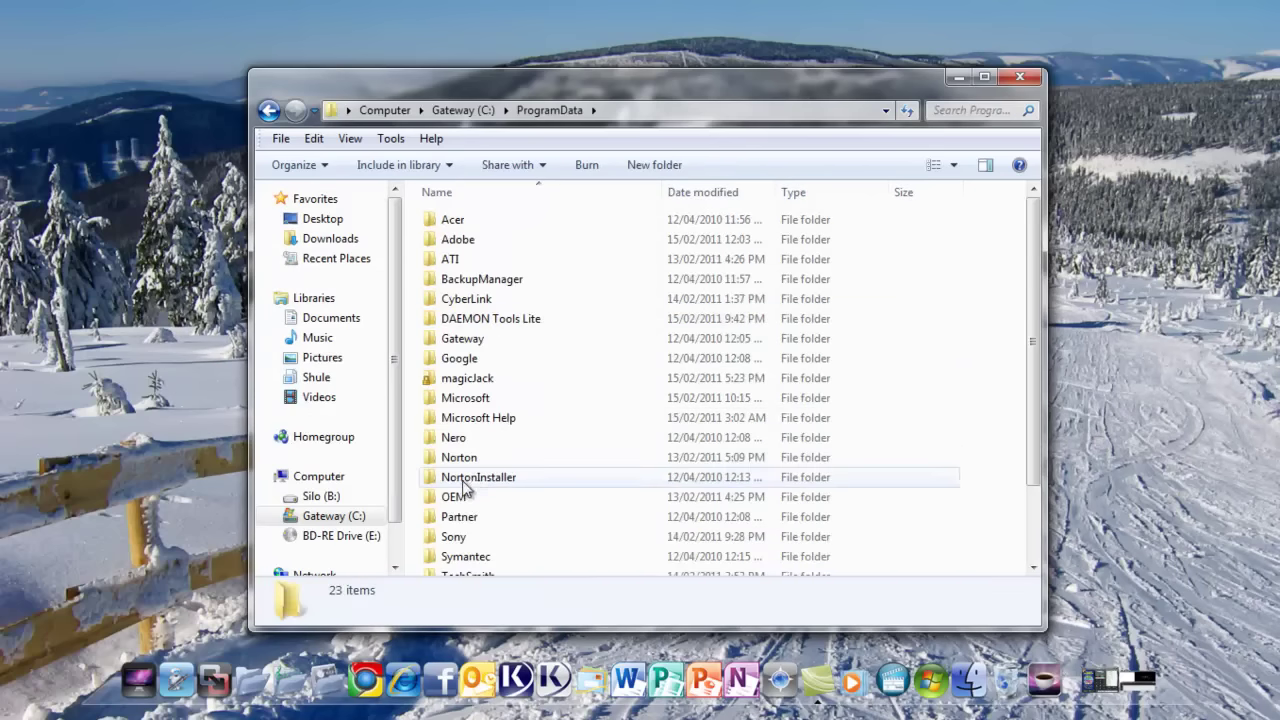
double_click(474, 402)
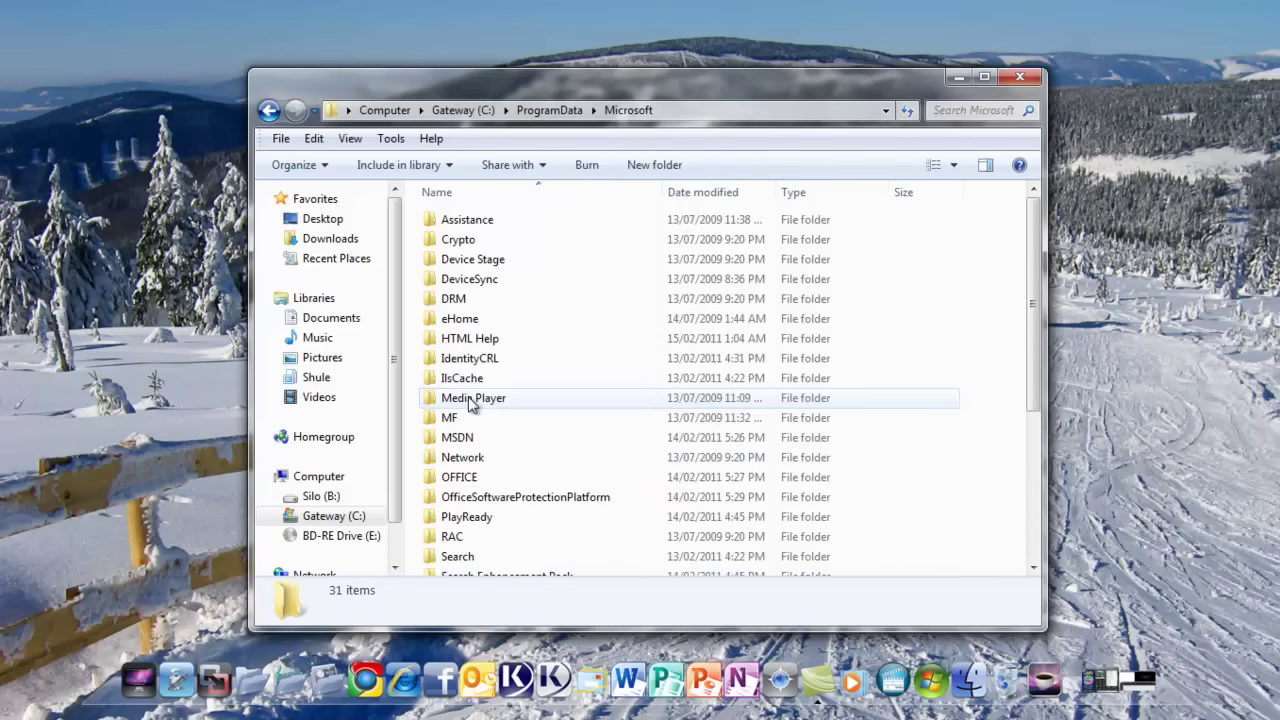
Look through the subfolders of the Microsoft folder, and return to ProgramData to look through its folders
scroll(470, 400, down, 5)
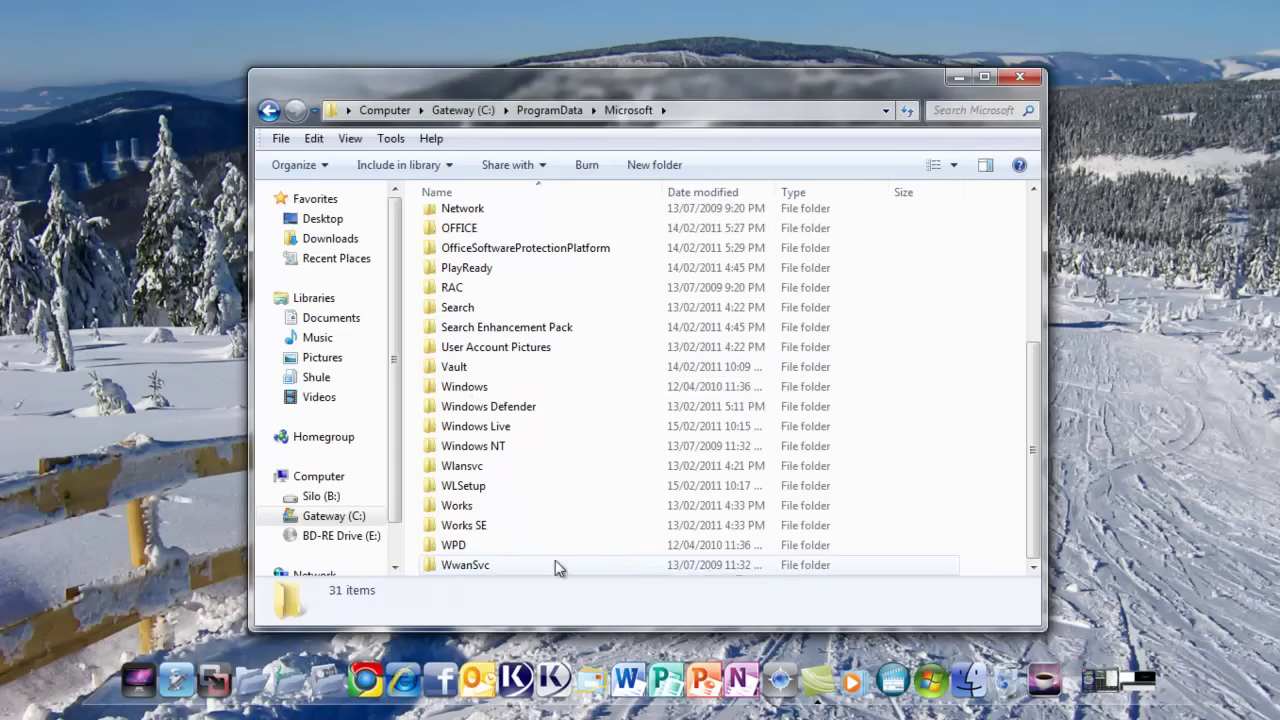
scroll(510, 360, up, 1)
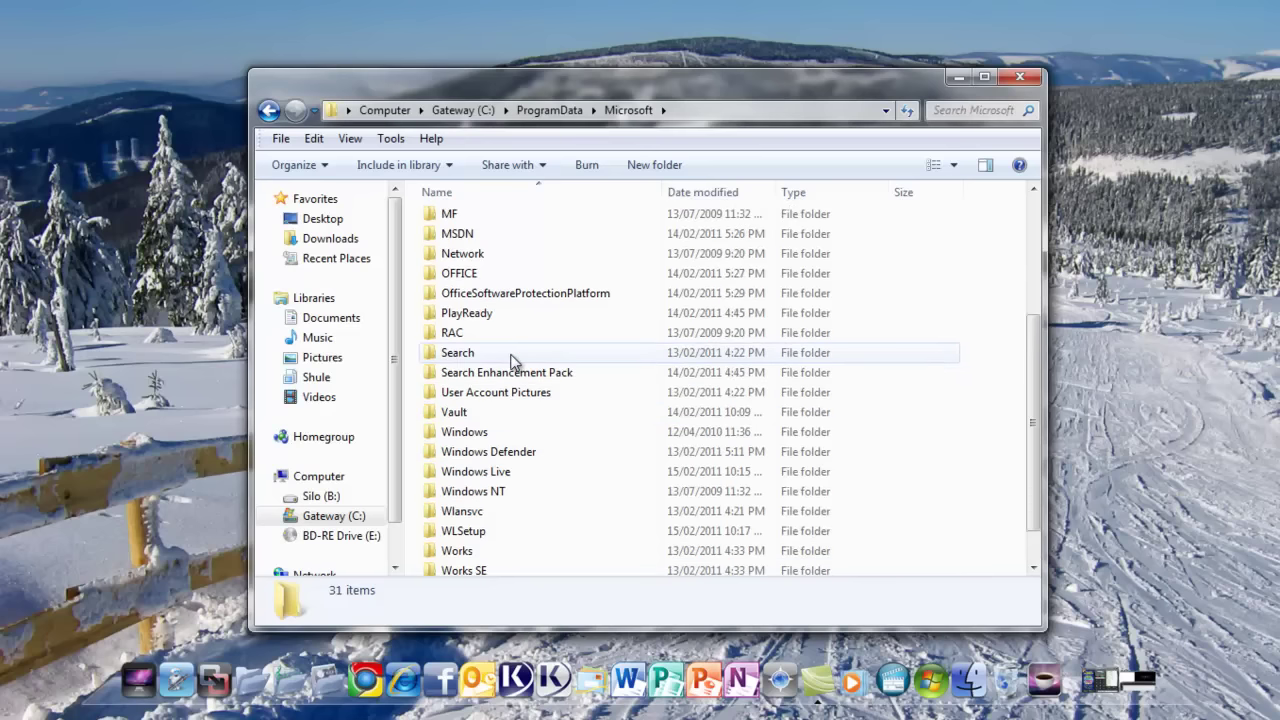
scroll(510, 360, down, 1)
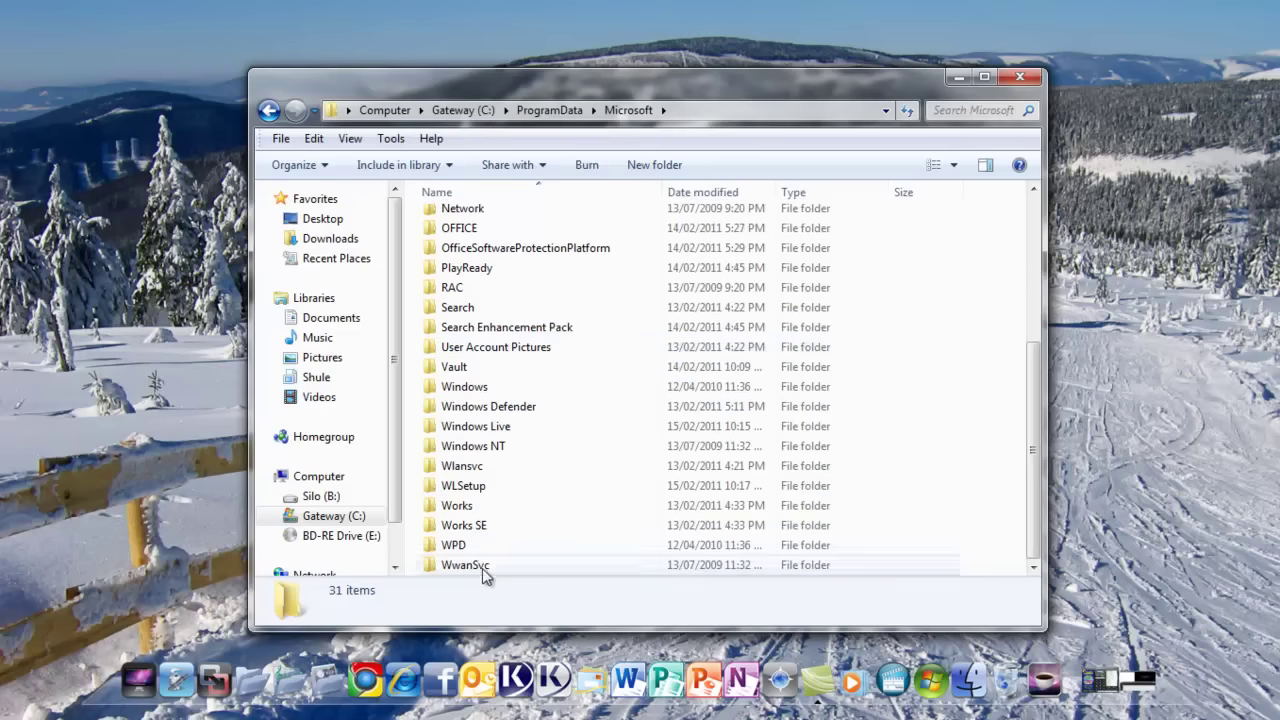
scroll(500, 480, up, 2)
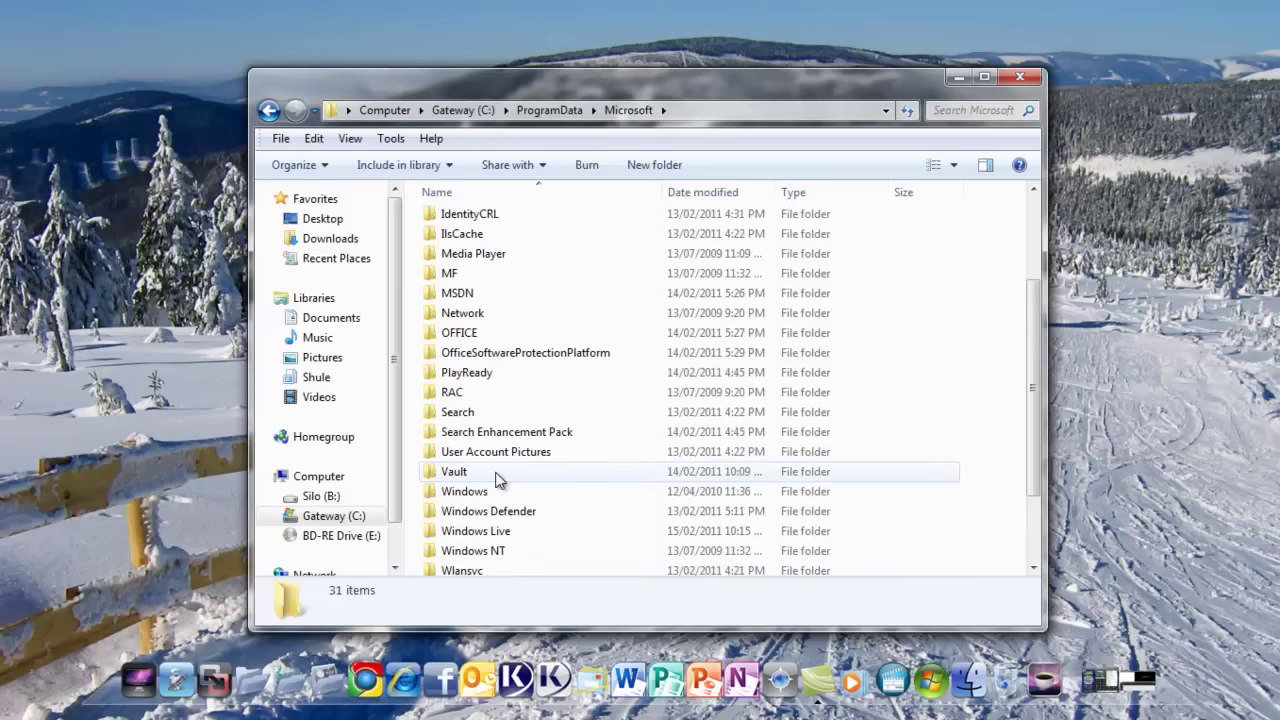
scroll(497, 480, up, 2)
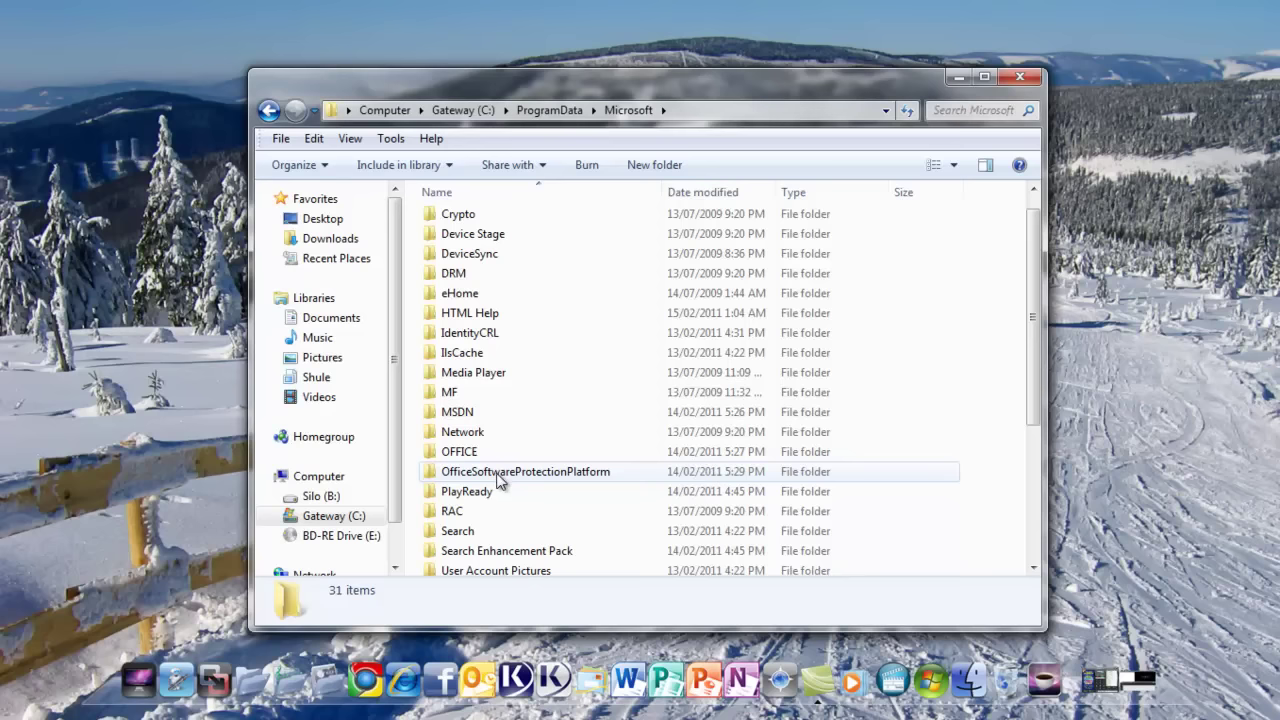
scroll(472, 545, up, 1)
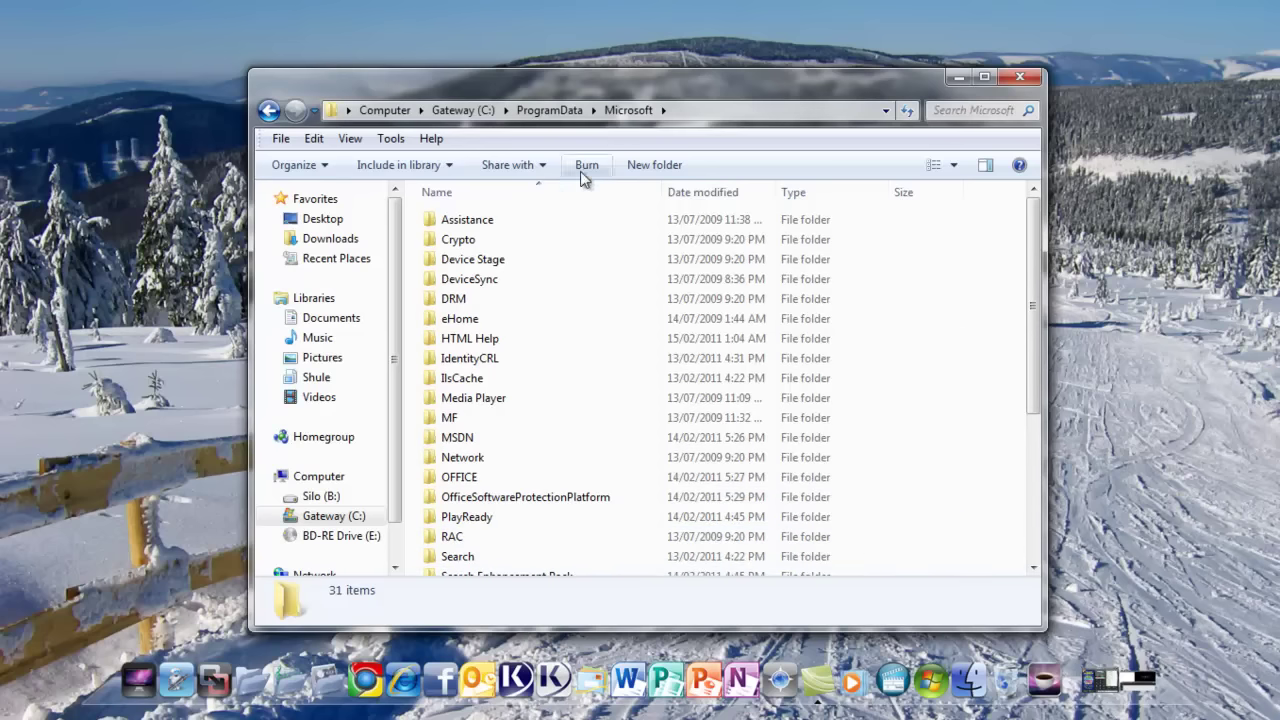
click(629, 111)
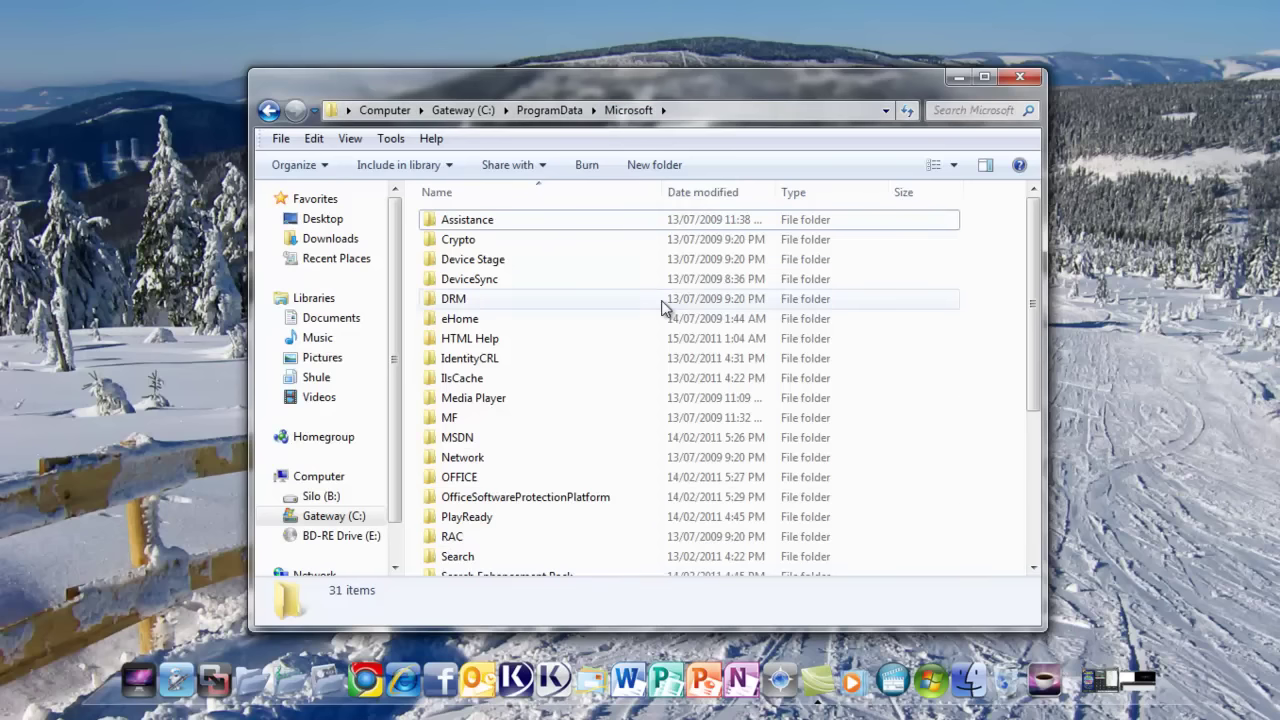
click(263, 112)
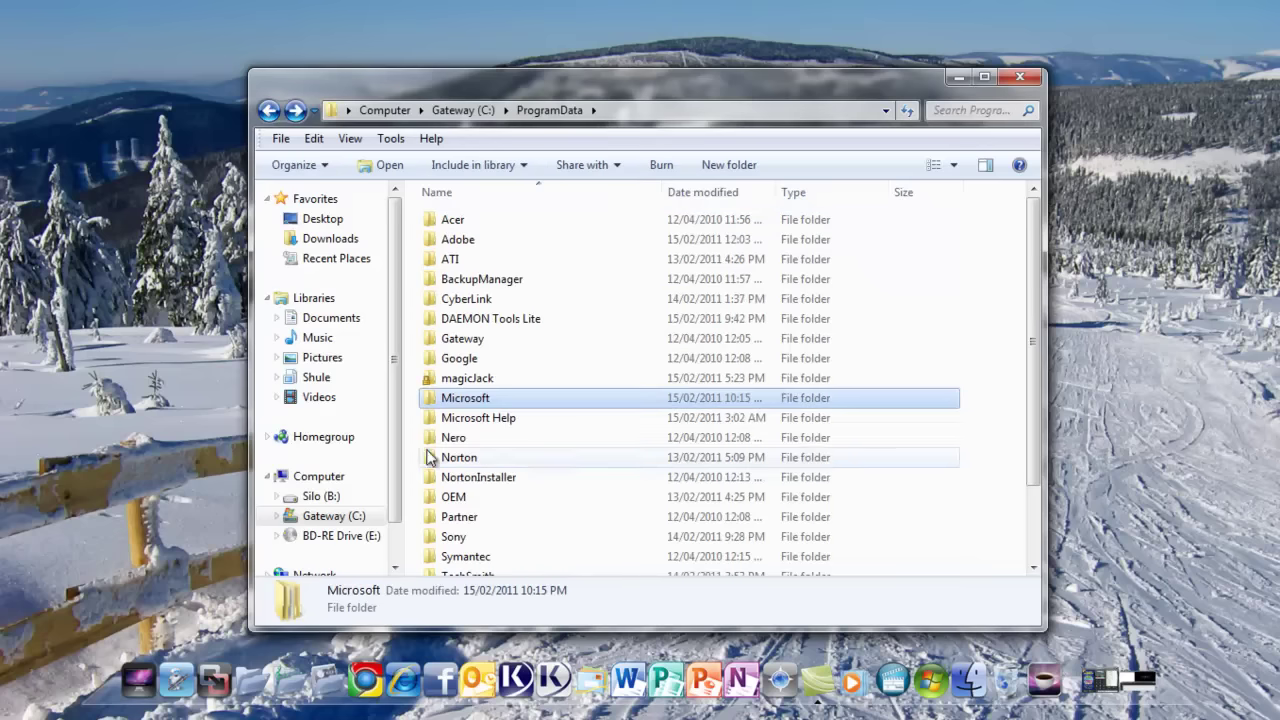
scroll(531, 451, down, 2)
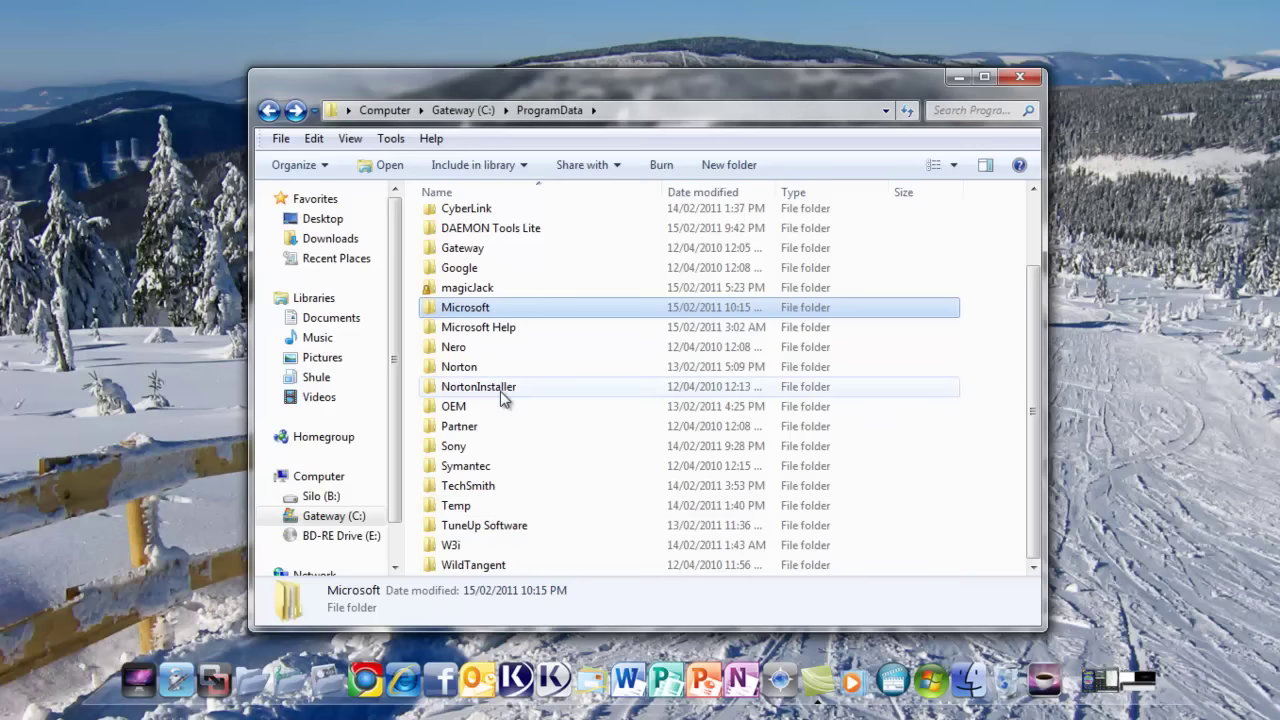
scroll(502, 390, up, 2)
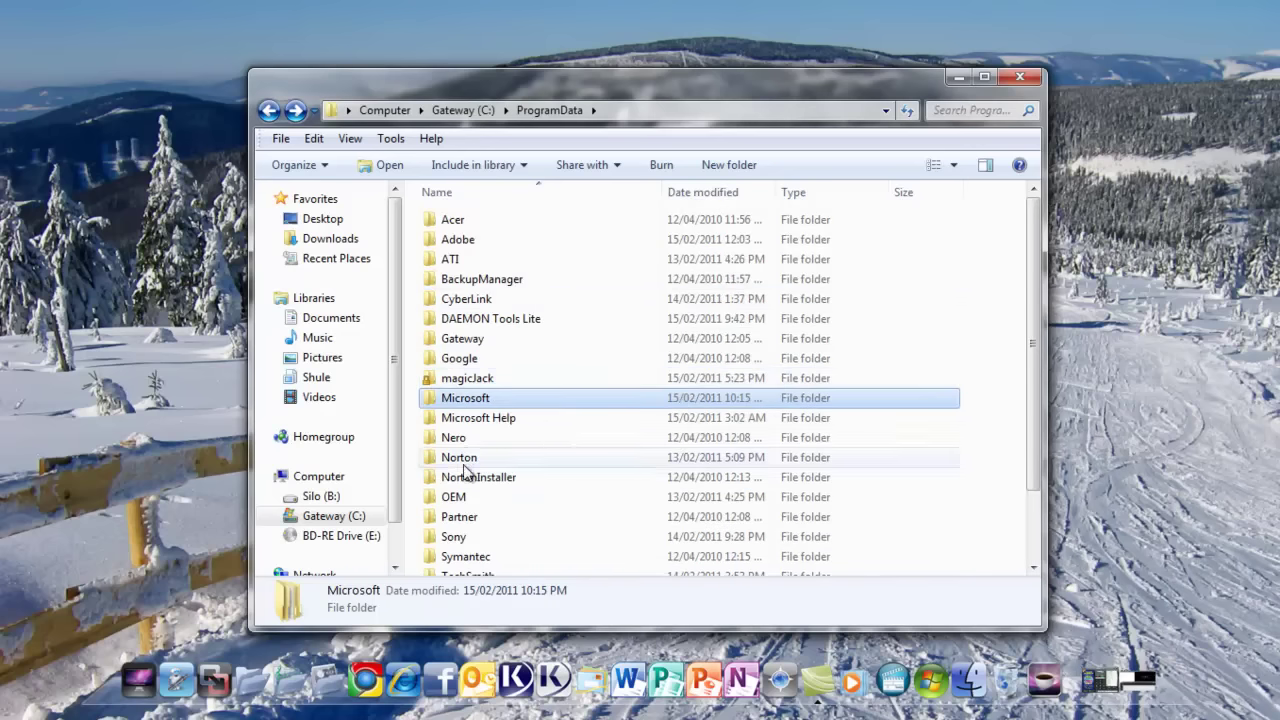
Return to the C: drive and go directly to the pasted path C:\ProgramData\Microsoft\Windows\Start Menu\Programs\Startup
click(473, 114)
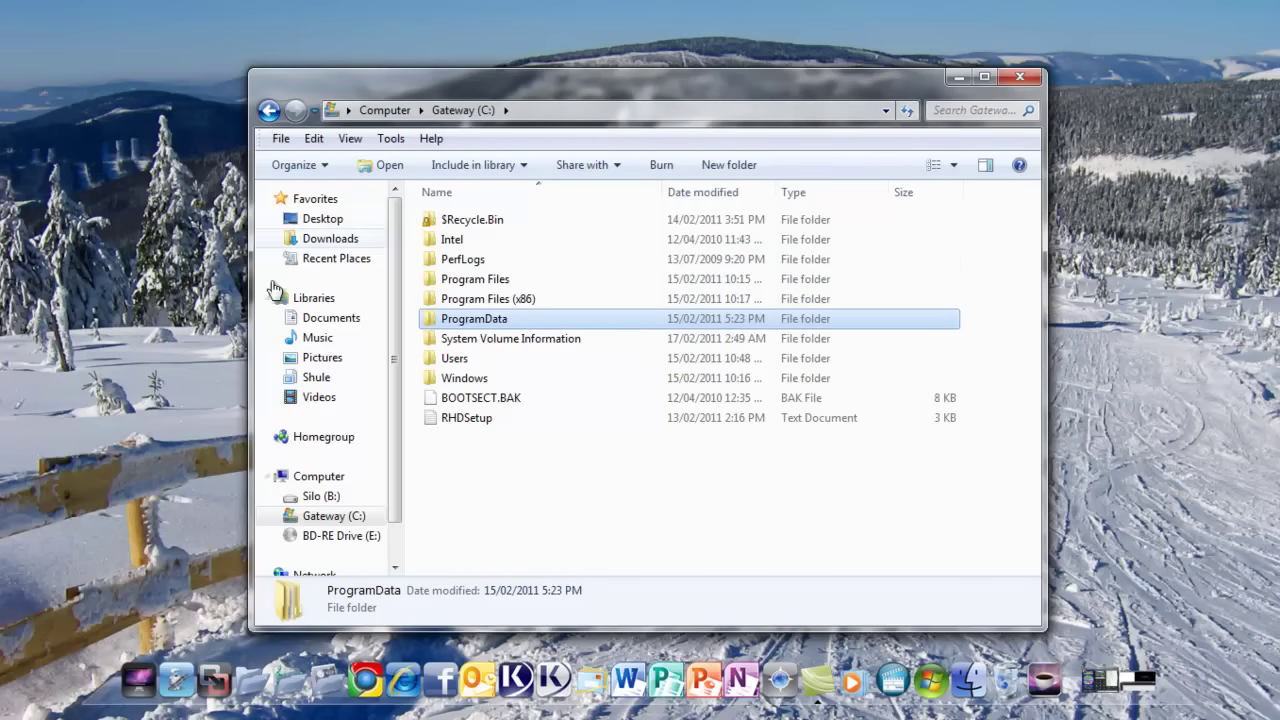
click(543, 111)
right_click(544, 108)
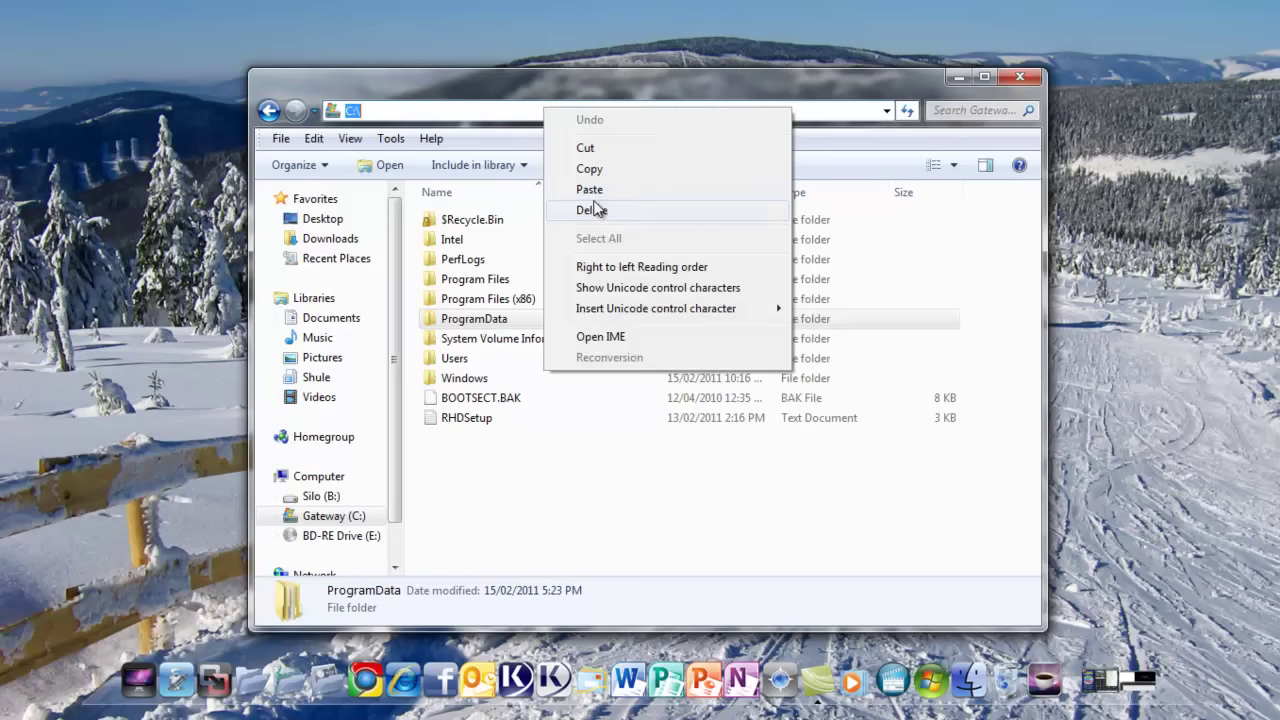
click(590, 190)
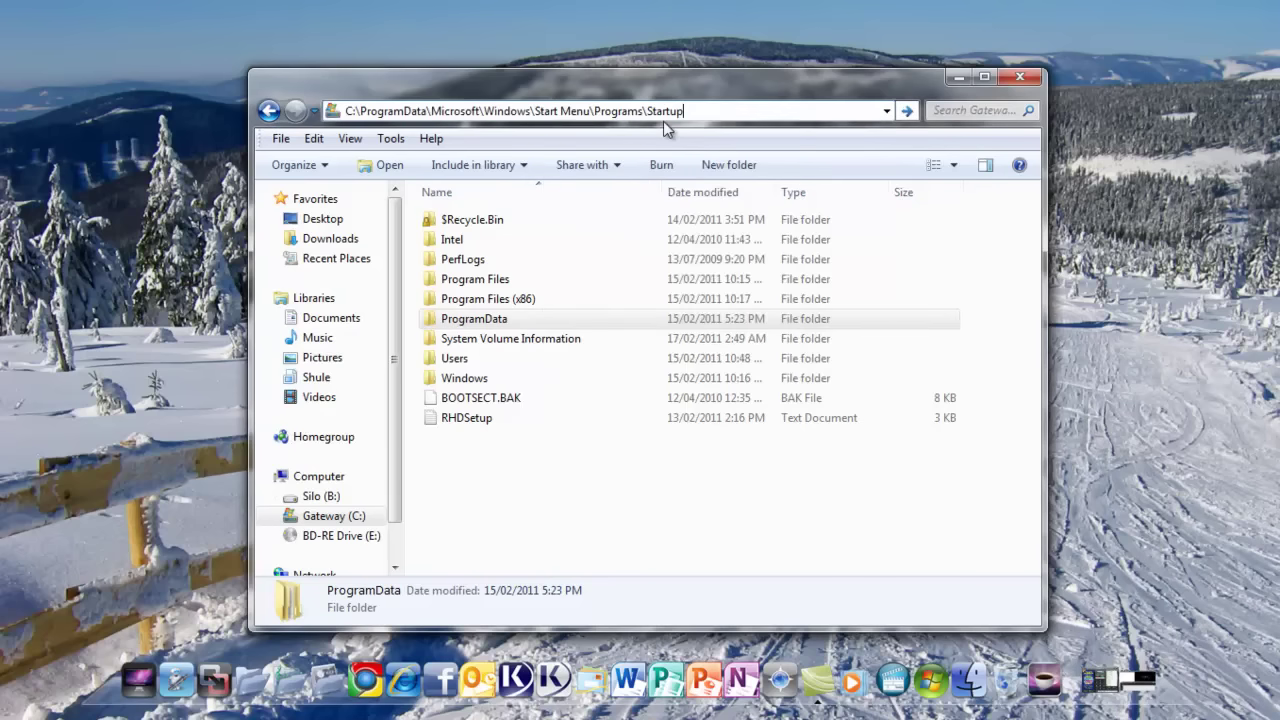
click(908, 111)
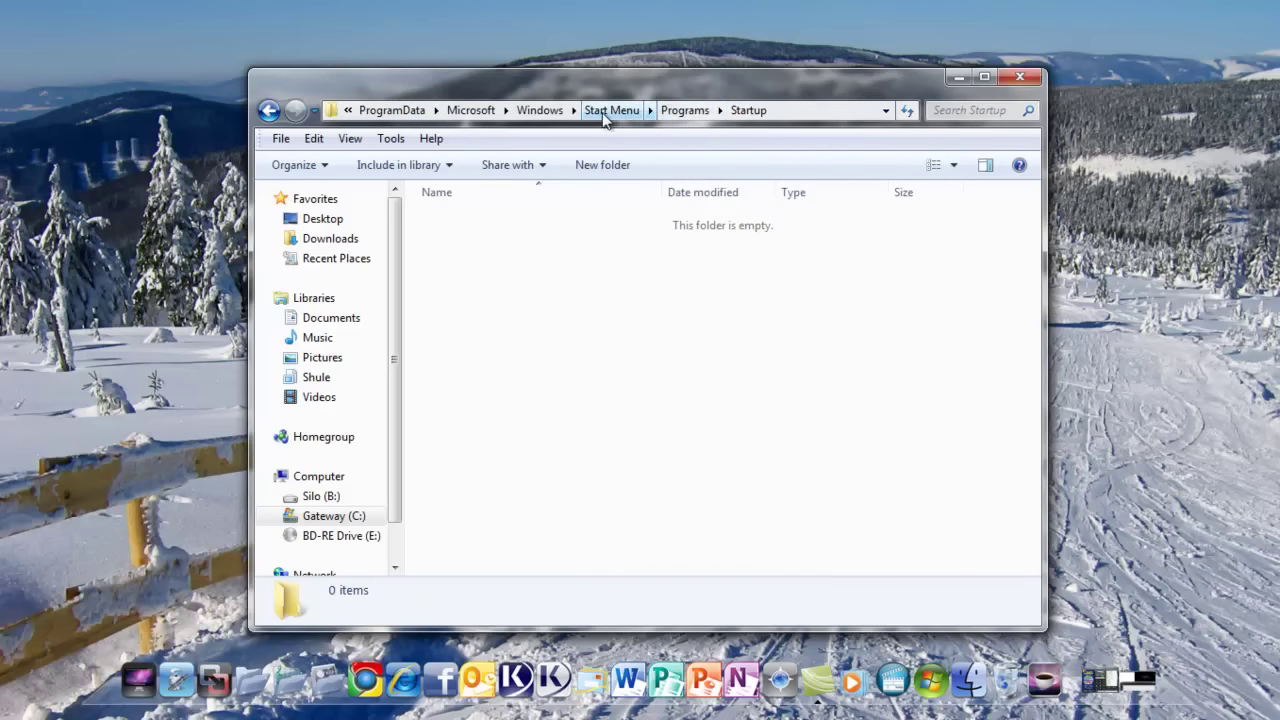
Go back up to the Microsoft folder, open Windows and its Start Menu folder, and view the desktop configuration file there before closing it
click(471, 112)
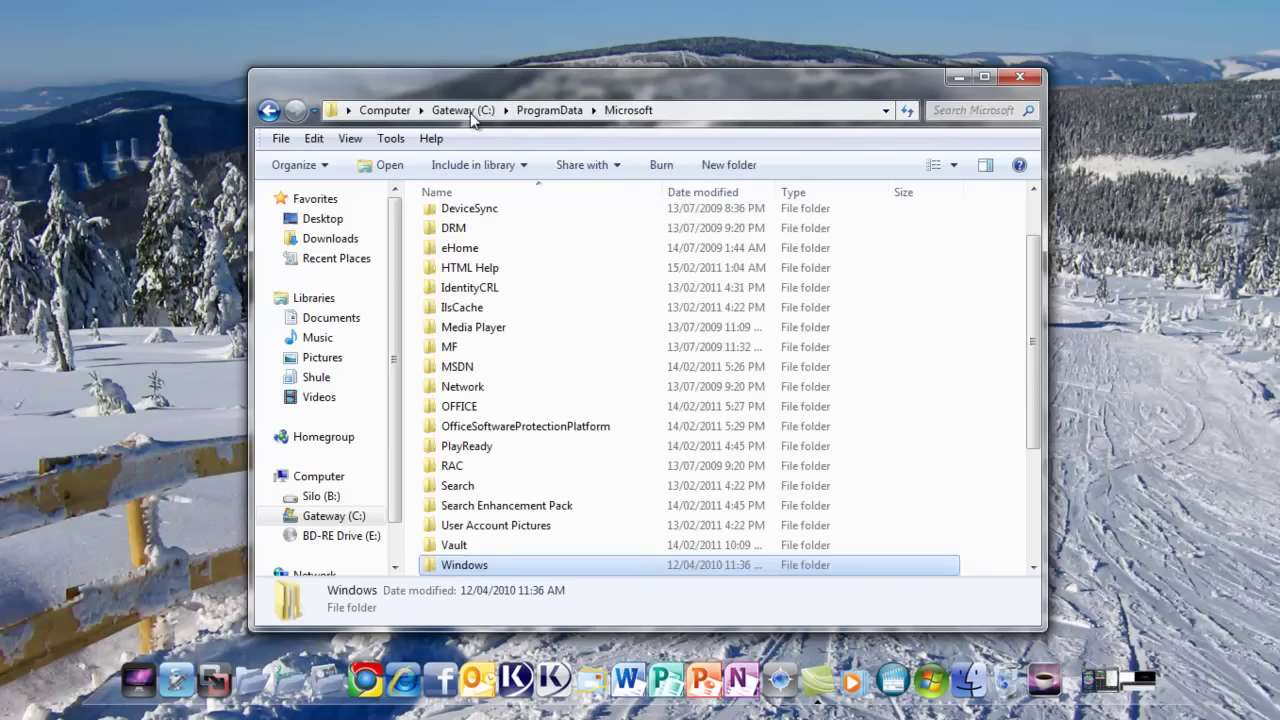
double_click(461, 567)
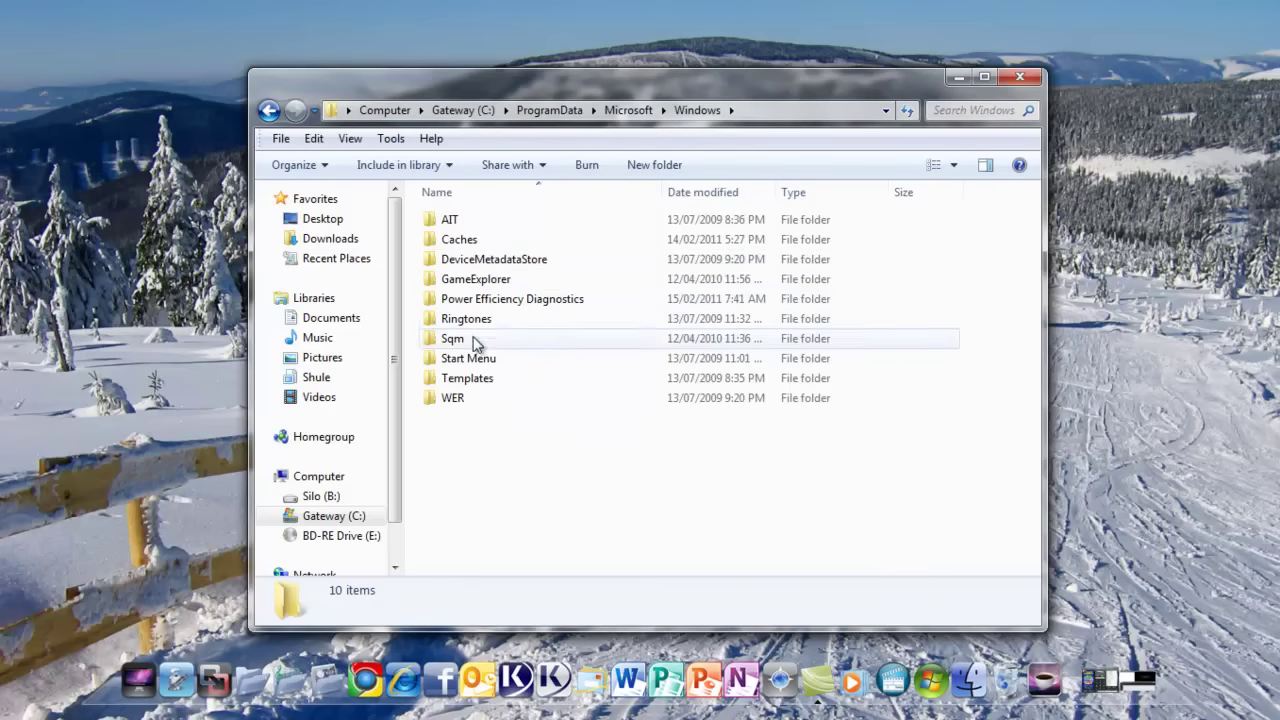
double_click(454, 360)
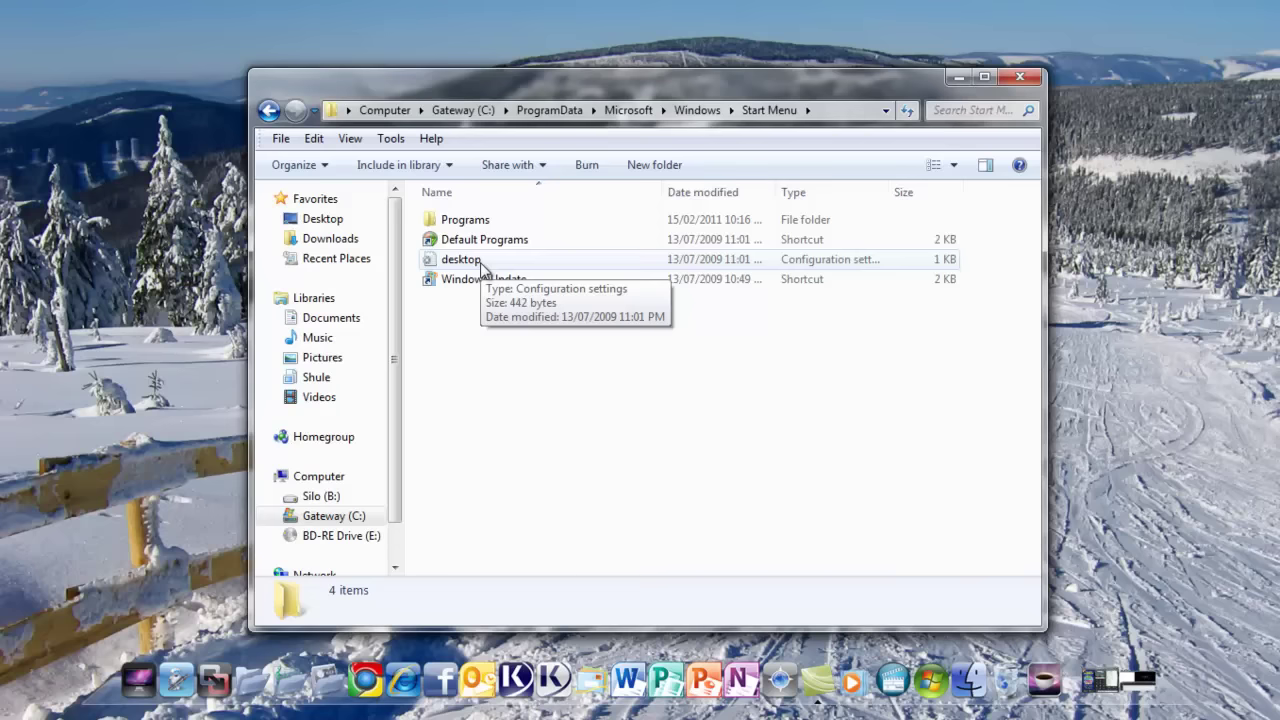
double_click(479, 261)
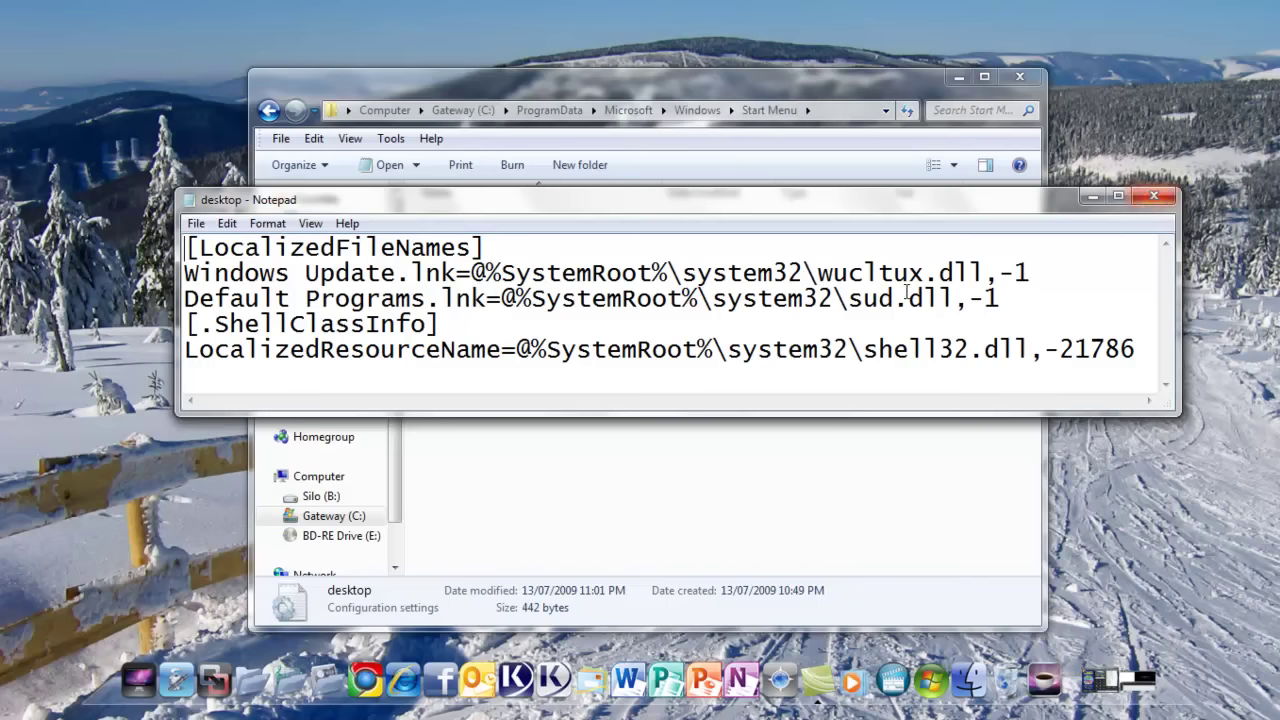
click(1154, 196)
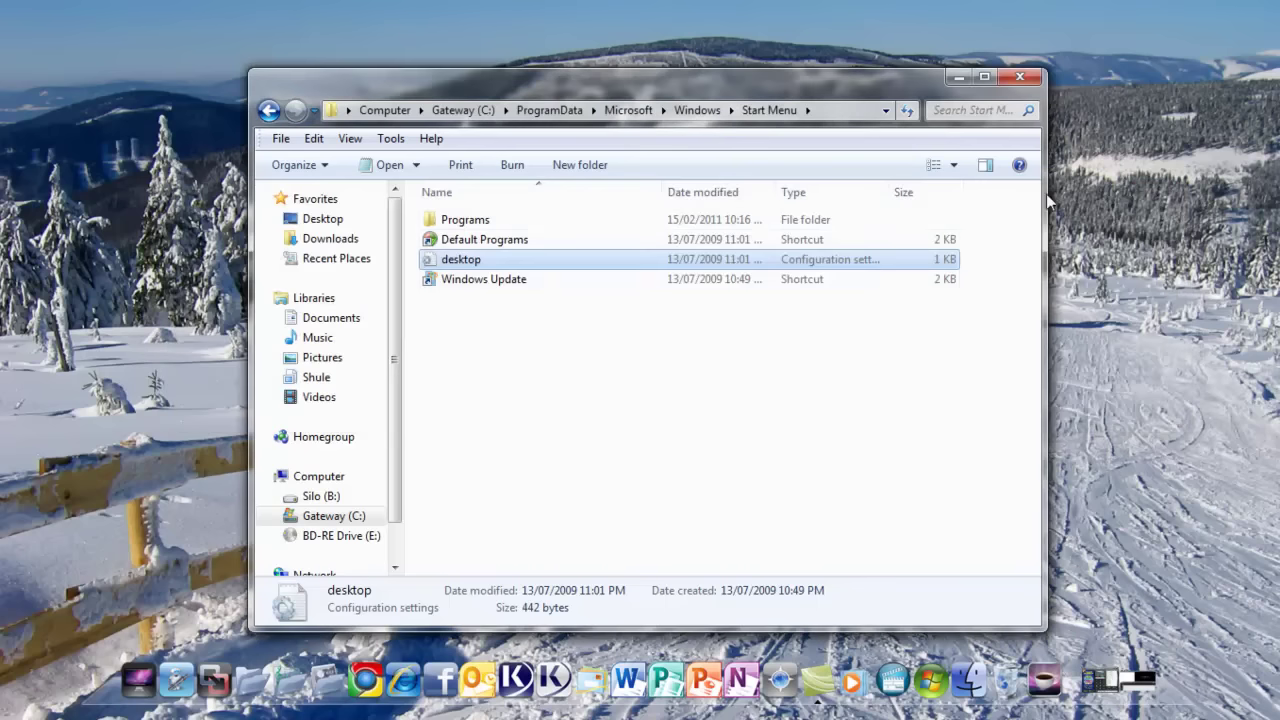
Check the Startup folder inside Programs for remaining files, and return to the Start Menu folder
double_click(486, 219)
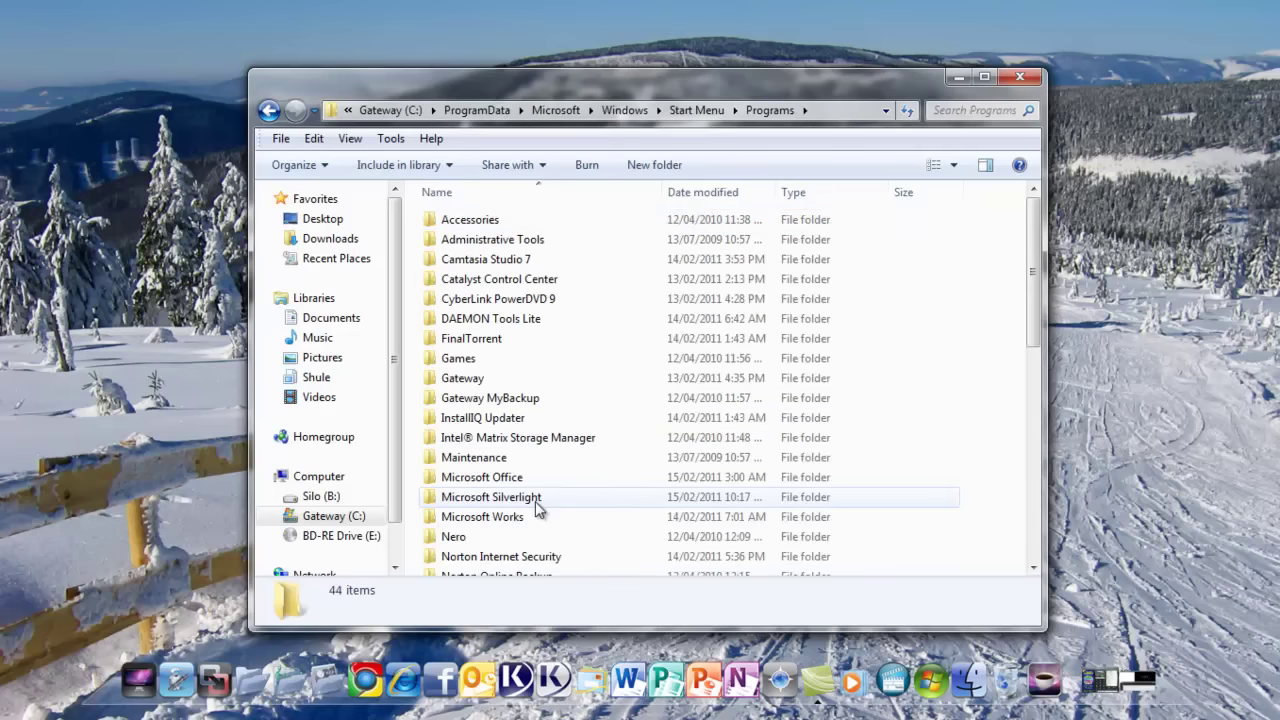
scroll(535, 501, down, 3)
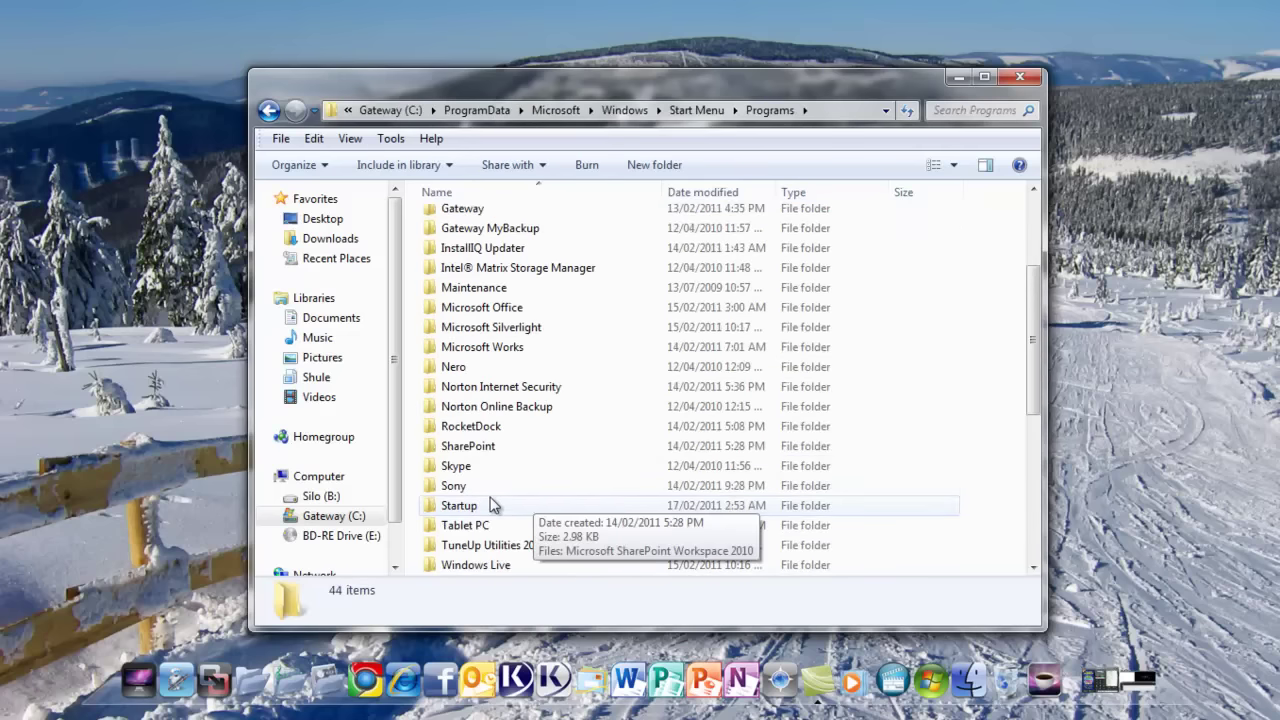
double_click(491, 506)
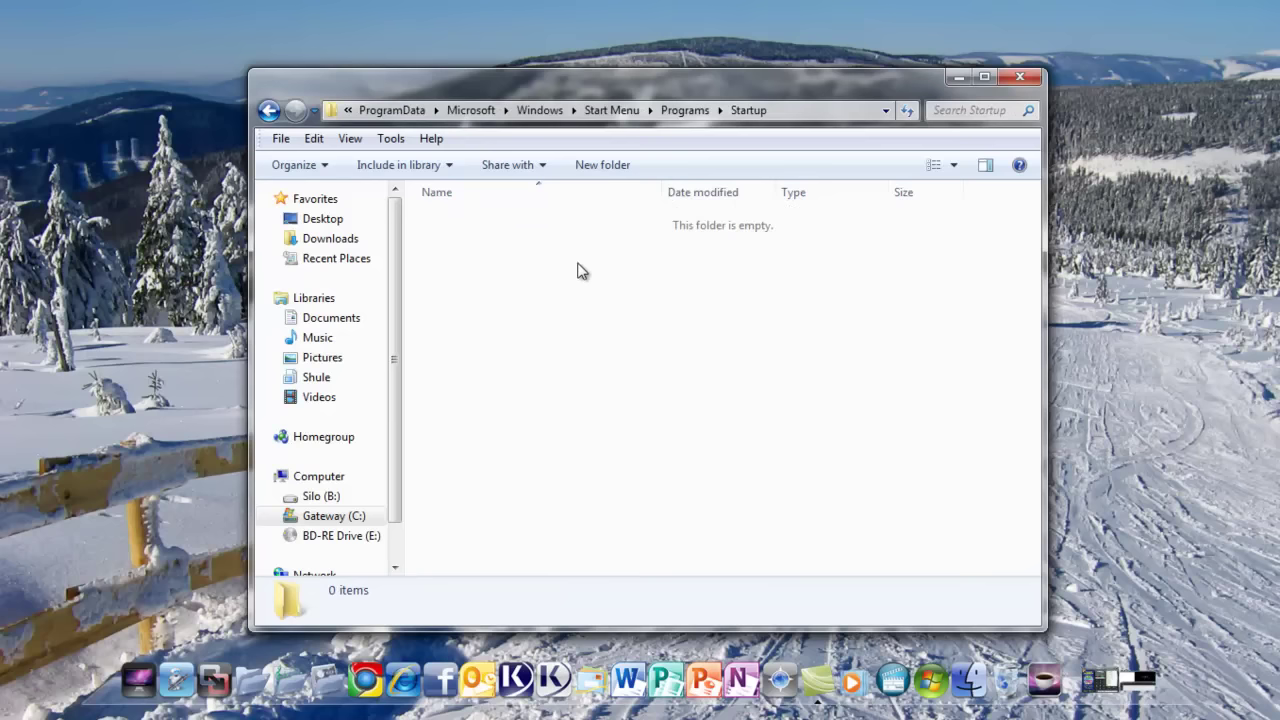
click(266, 112)
click(266, 112)
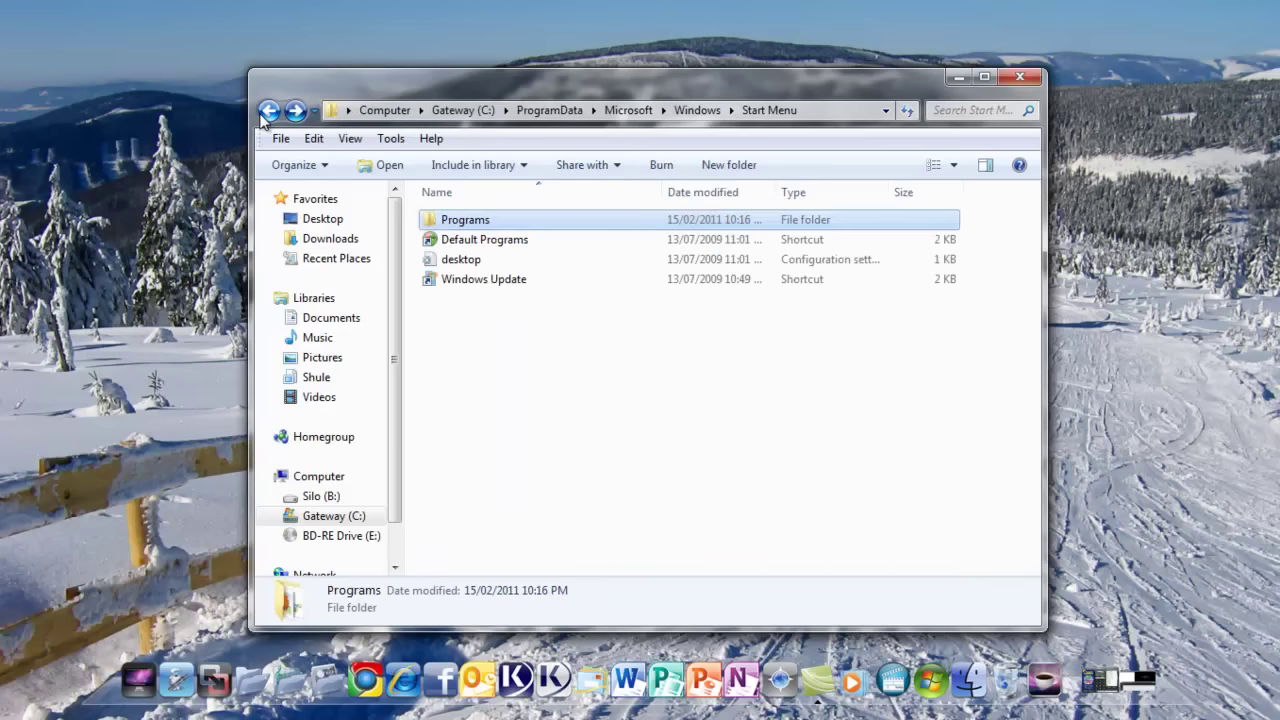
View the Default Programs shortcut from the Start Menu folder, and close both its window and the folder window
click(475, 241)
double_click(475, 241)
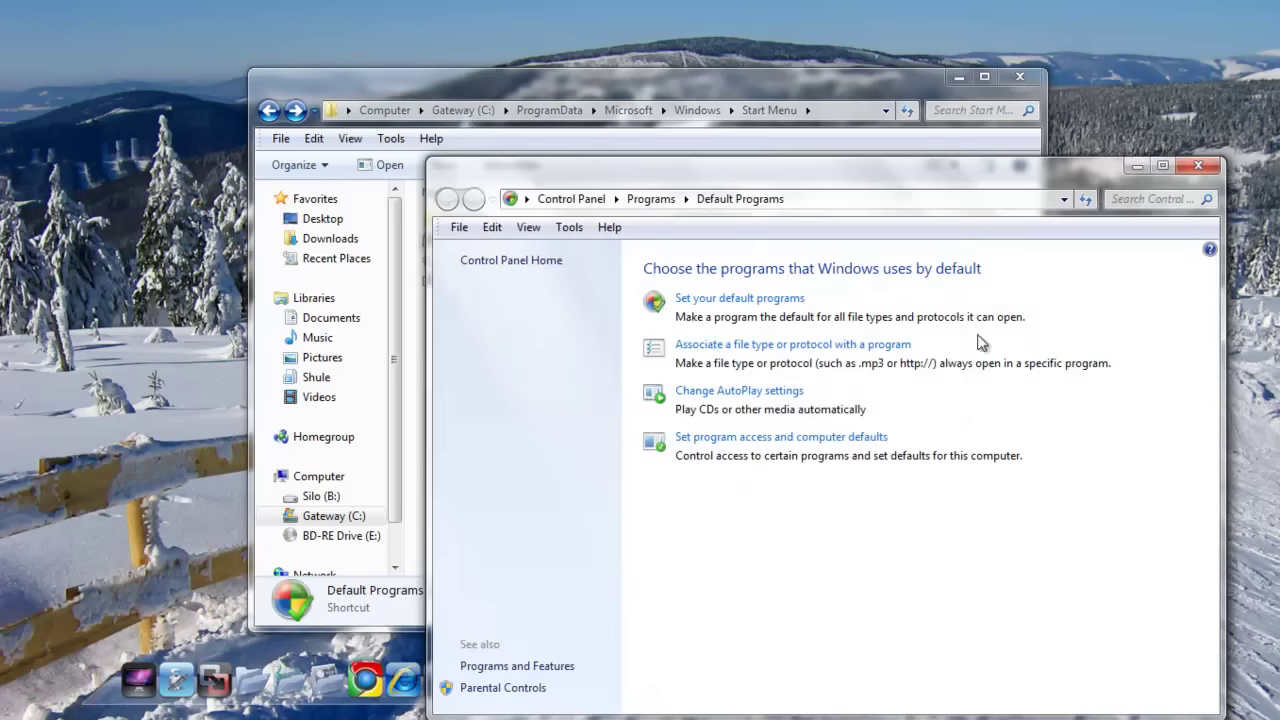
click(1198, 166)
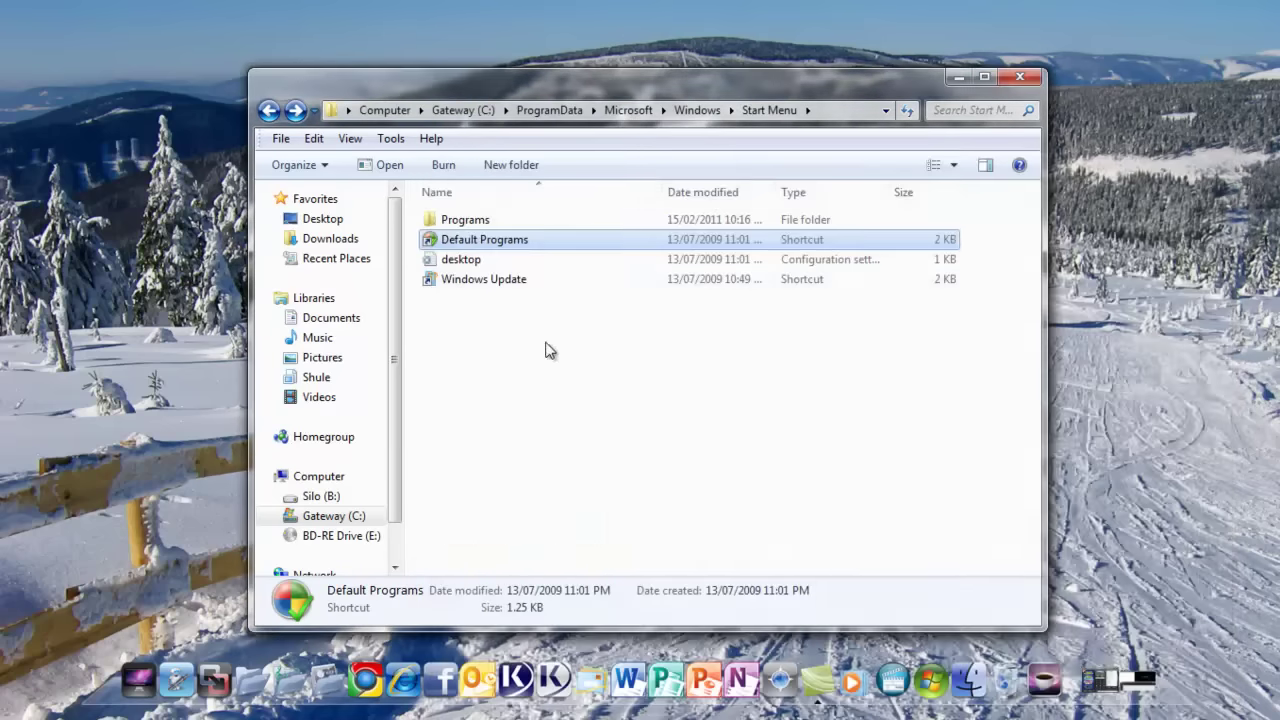
click(1020, 77)
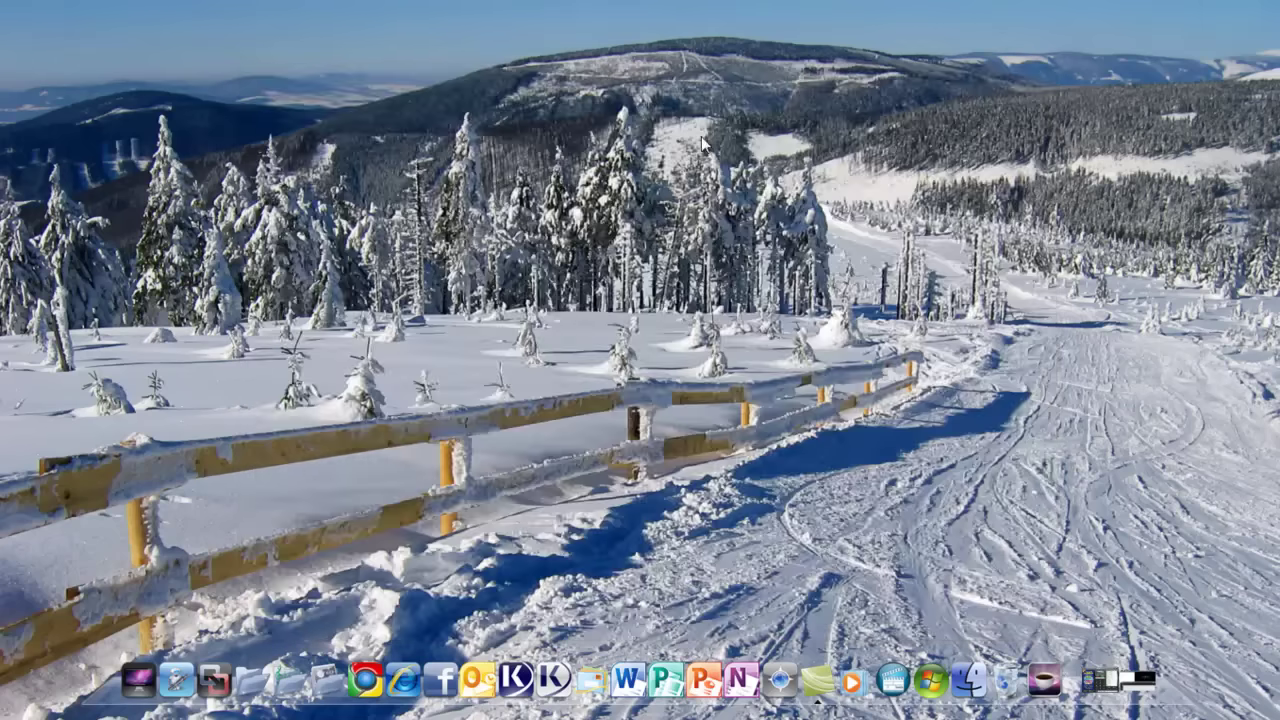
right_click(576, 89)
click(612, 169)
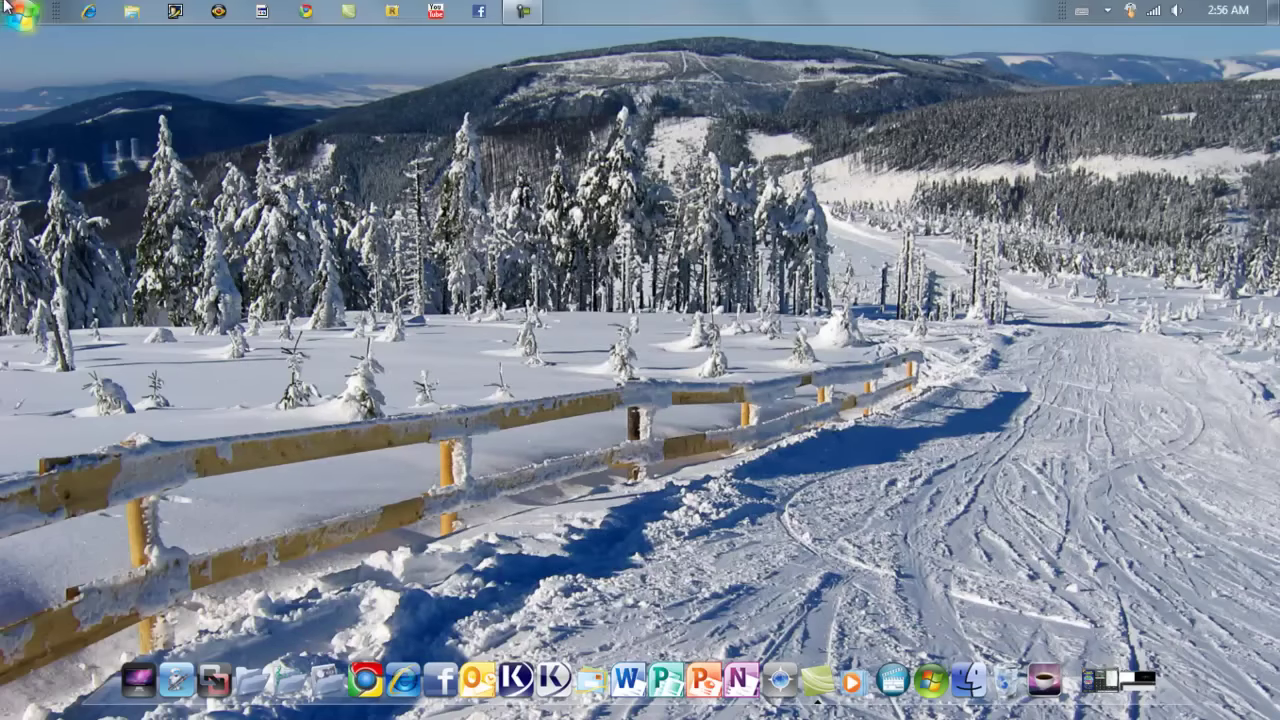
mouse_move(522, 12)
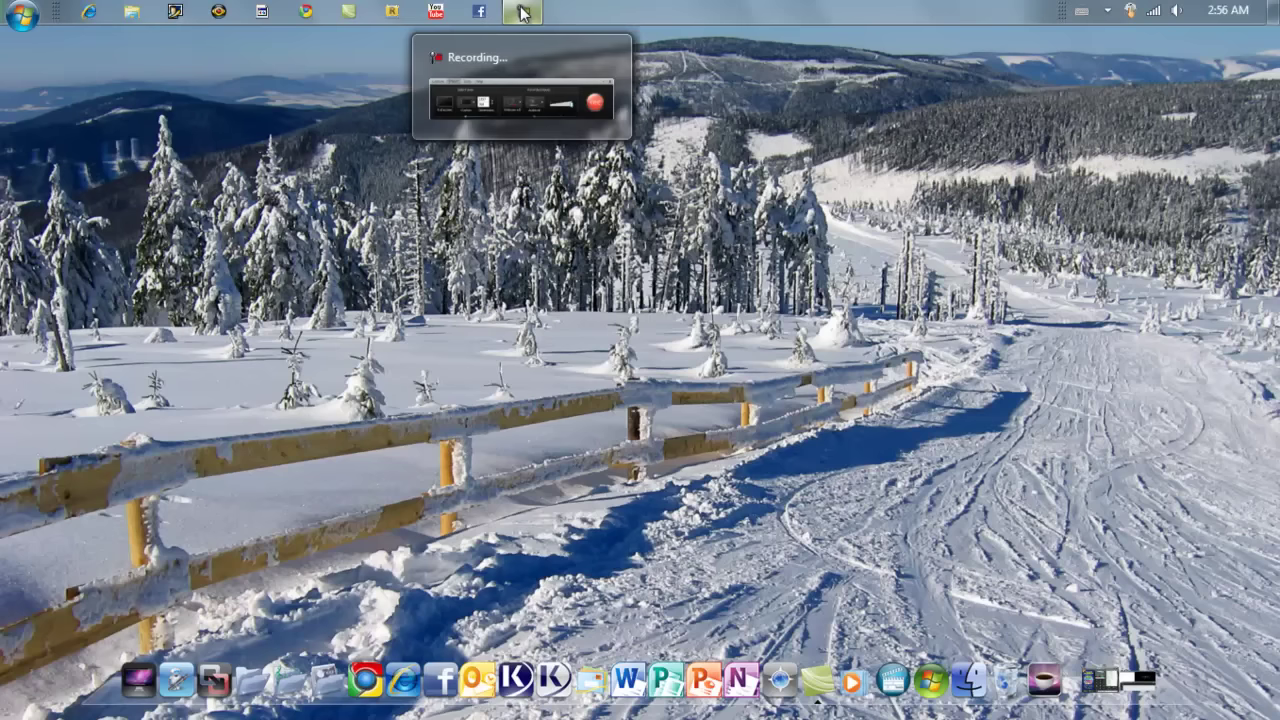